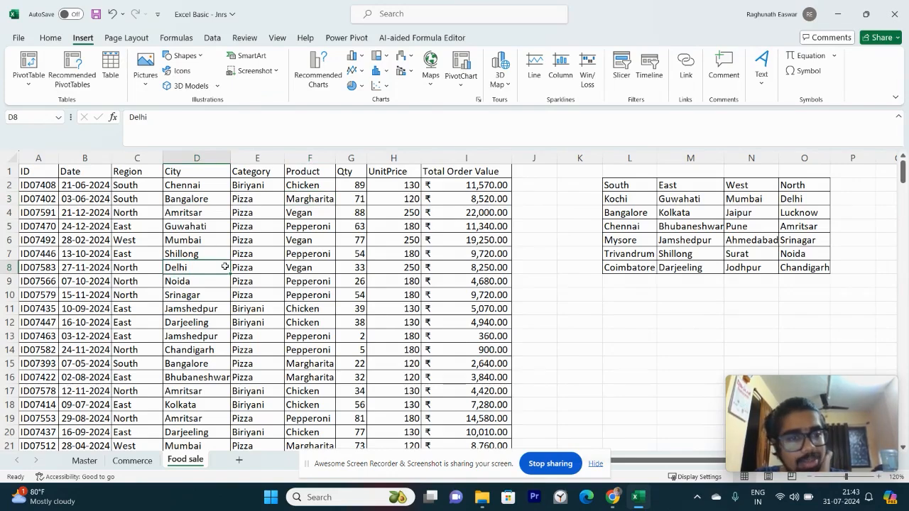
click(185, 289)
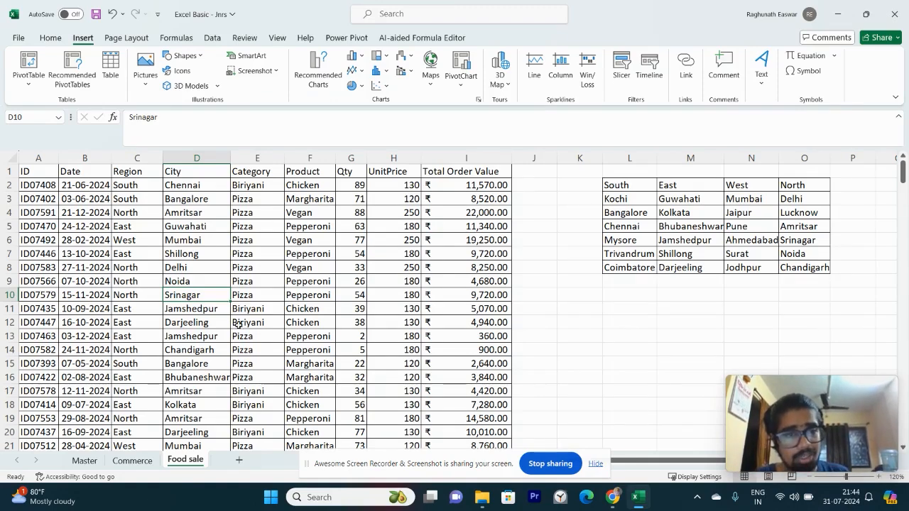
click(220, 281)
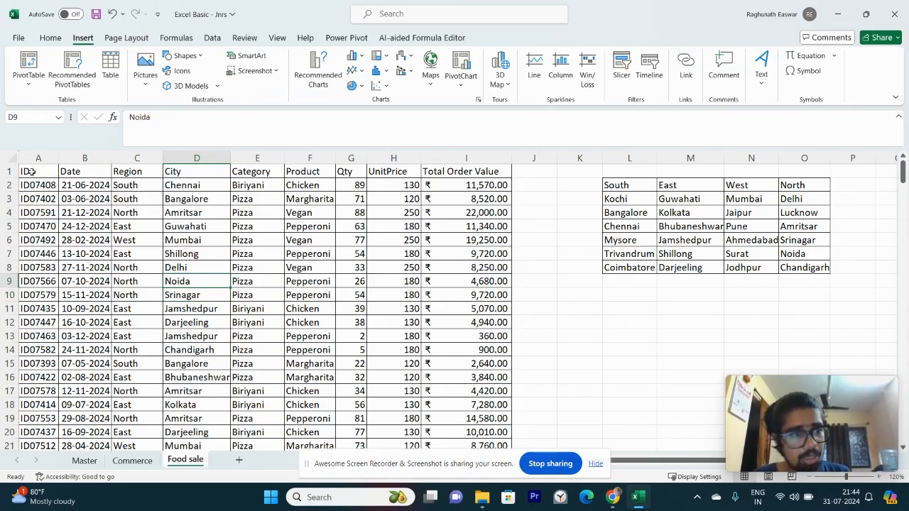
Select the whole order table on the Food sale sheet and turn on filtering for its header row
drag(30, 172, 138, 212)
drag(256, 243, 441, 334)
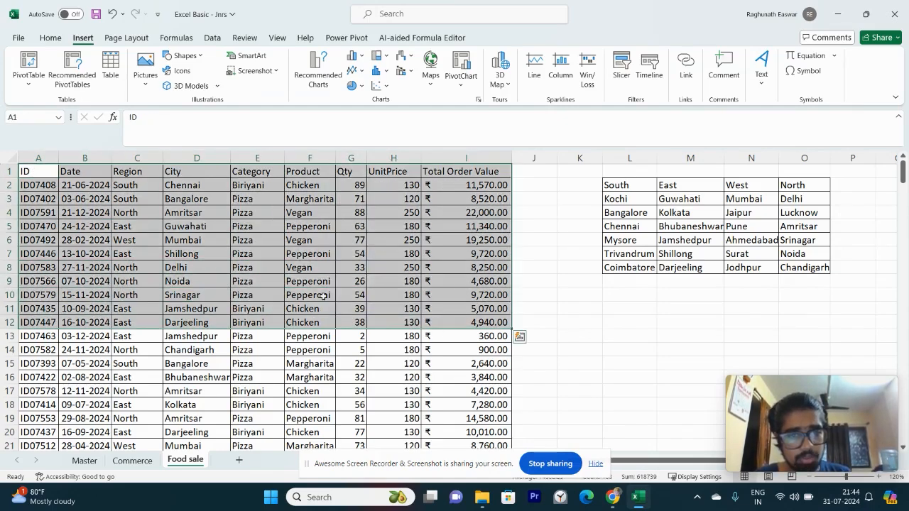
click(323, 297)
key(ctrl+a)
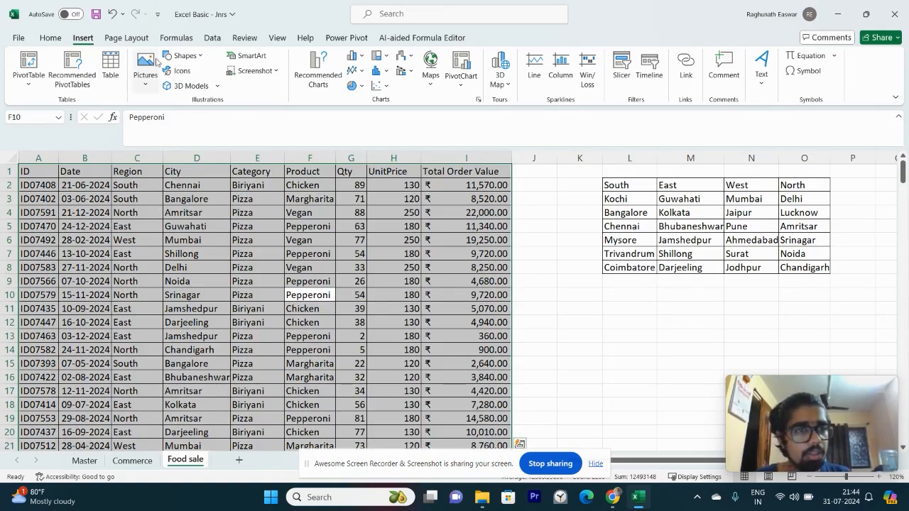
click(207, 39)
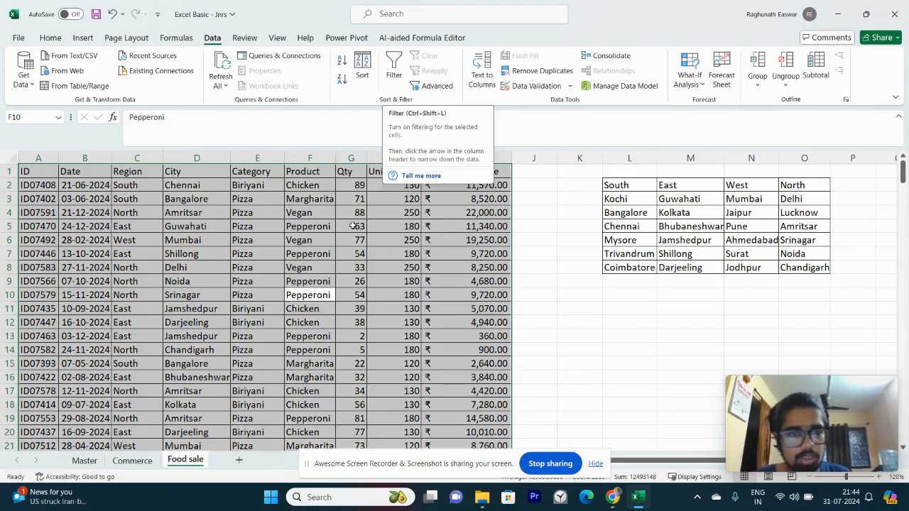
click(348, 305)
key(ctrl+a)
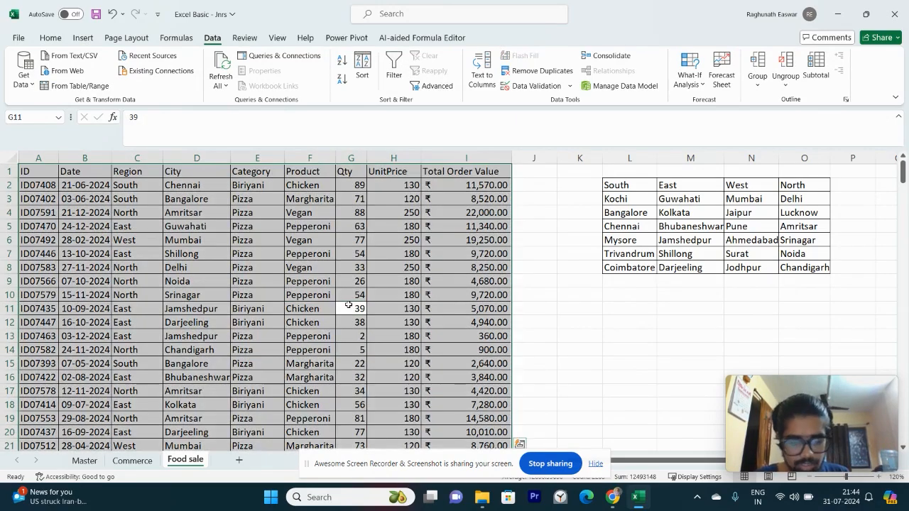
key(ctrl+shift+l)
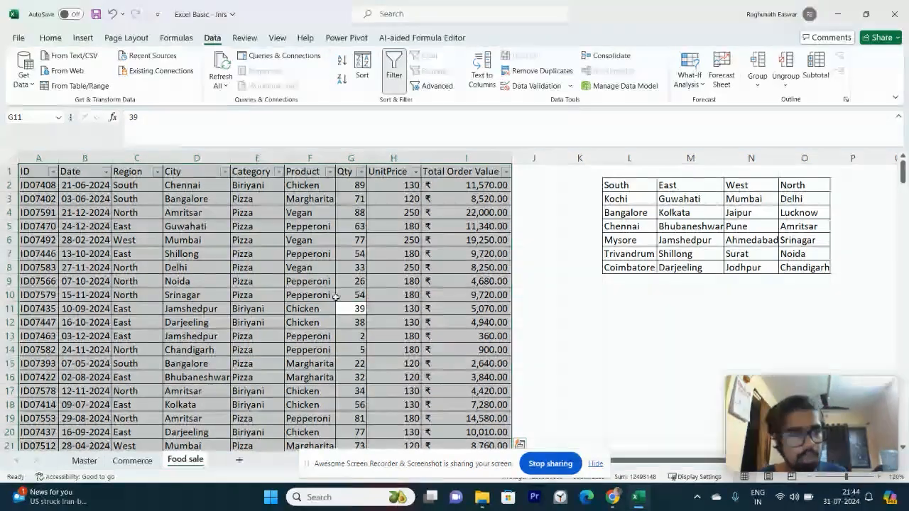
Examine the region-to-city reference lists in L2:O8 and compare them with the Region and City columns of the order data
click(197, 226)
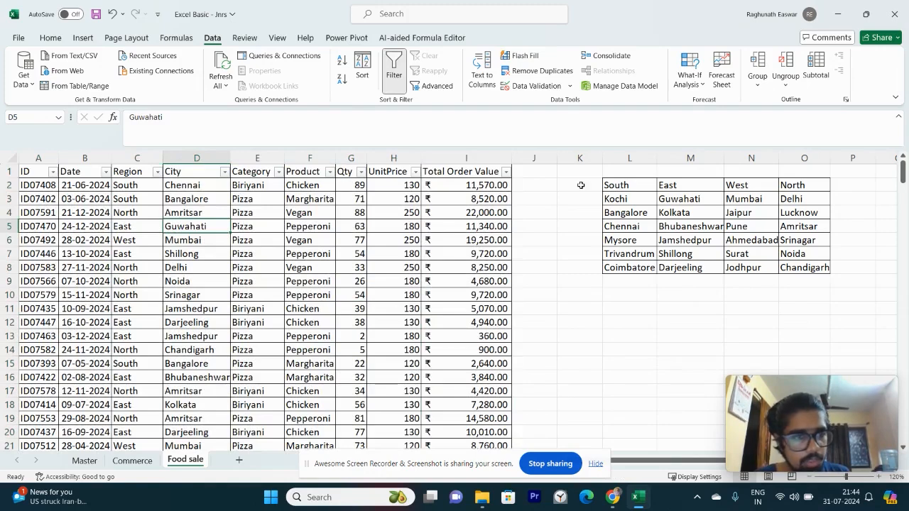
click(122, 202)
key(Up)
key(Left)
key(Left)
key(Right)
key(Right)
key(ctrl+Right)
key(ctrl+Right)
key(ctrl+shift+Down)
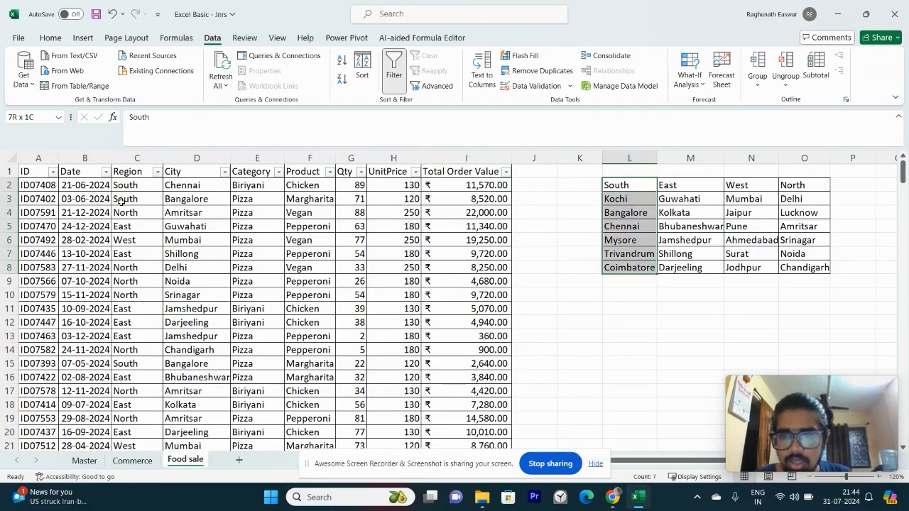
key(ctrl+shift+Right)
key(Left)
key(Left)
key(Right)
key(Right)
key(ctrl+shift+Down)
key(ctrl+shift+Right)
key(Left)
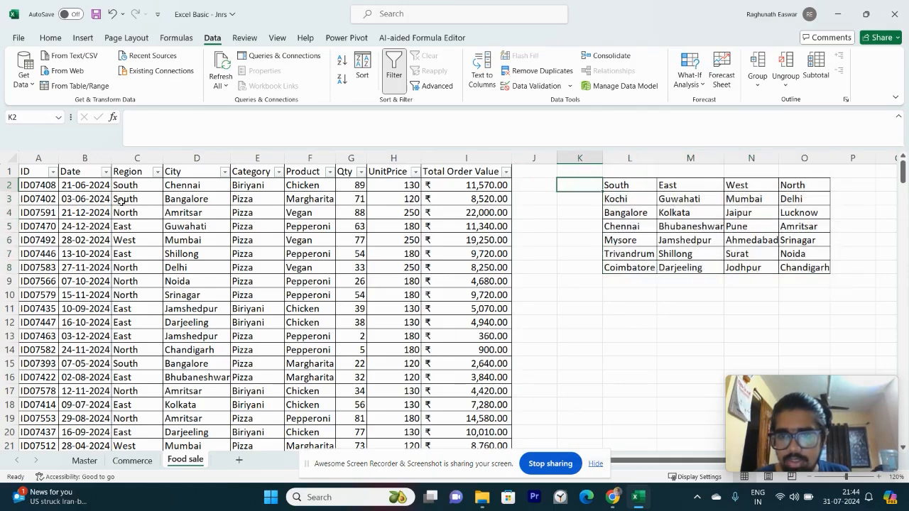
key(Left)
key(ctrl+Left)
key(ctrl+Left)
key(Right)
key(Right)
key(Right)
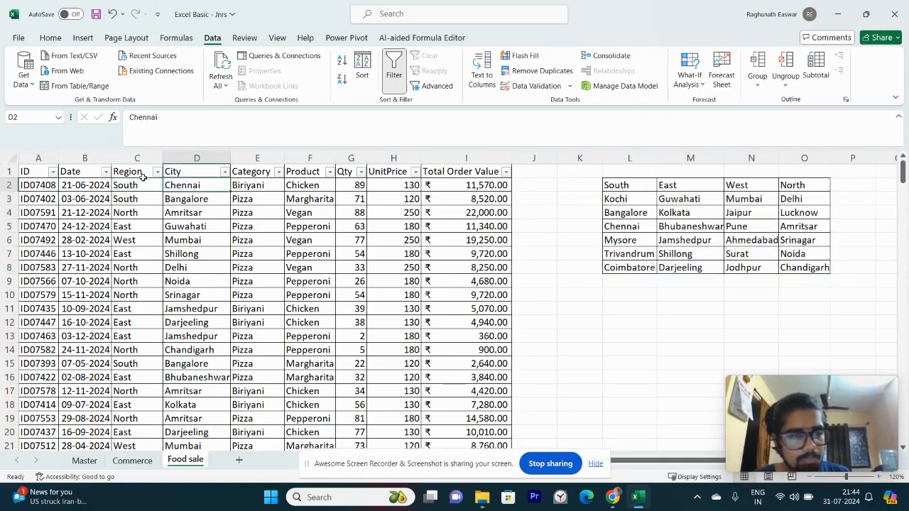
Filter the Region column to show only South
click(148, 193)
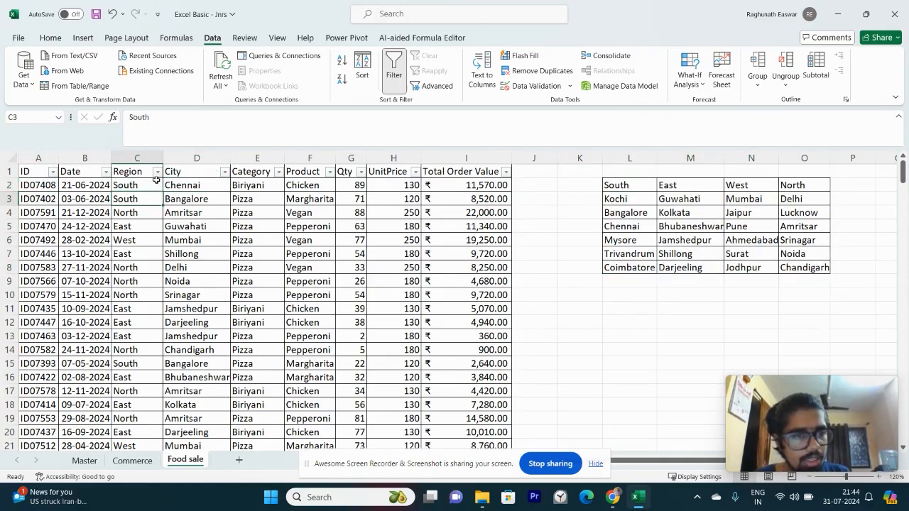
click(157, 171)
click(53, 326)
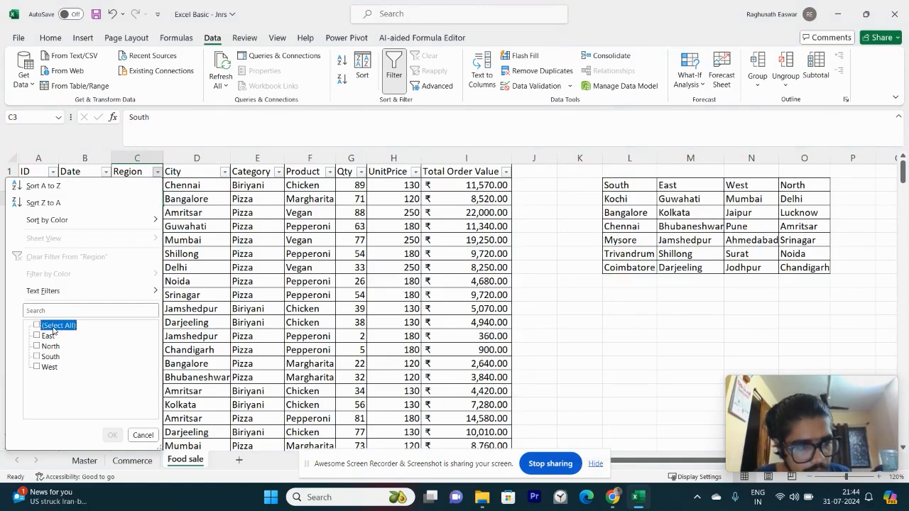
click(48, 356)
click(113, 432)
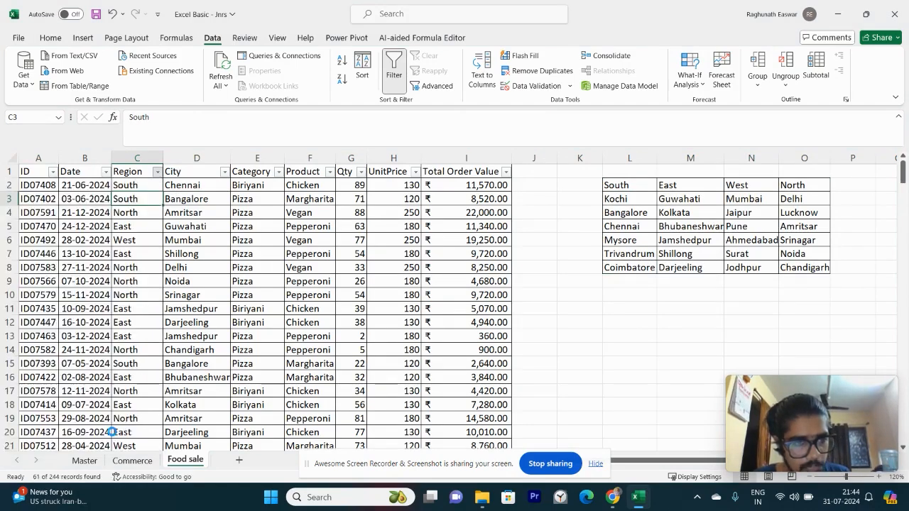
key(Down)
key(Right)
key(Up)
key(Up)
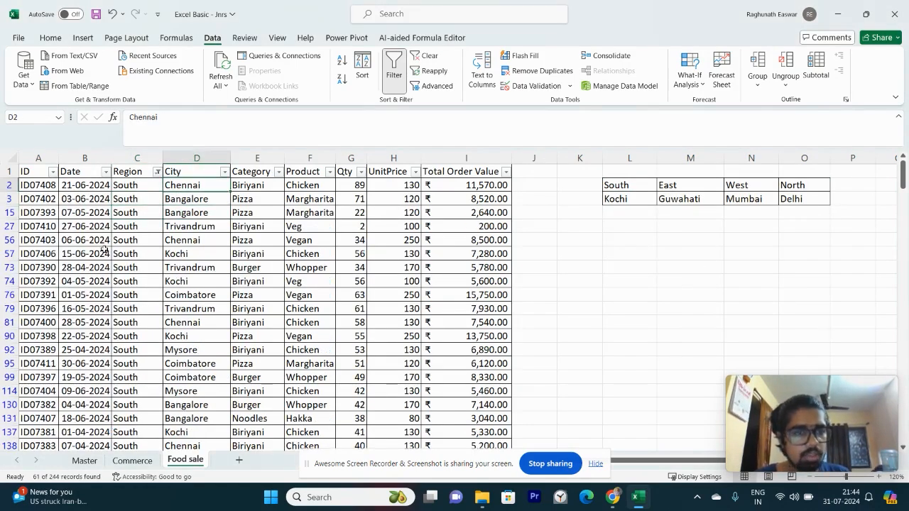
Filter the City column to show only Bangalore
click(224, 171)
click(120, 325)
click(122, 336)
click(181, 434)
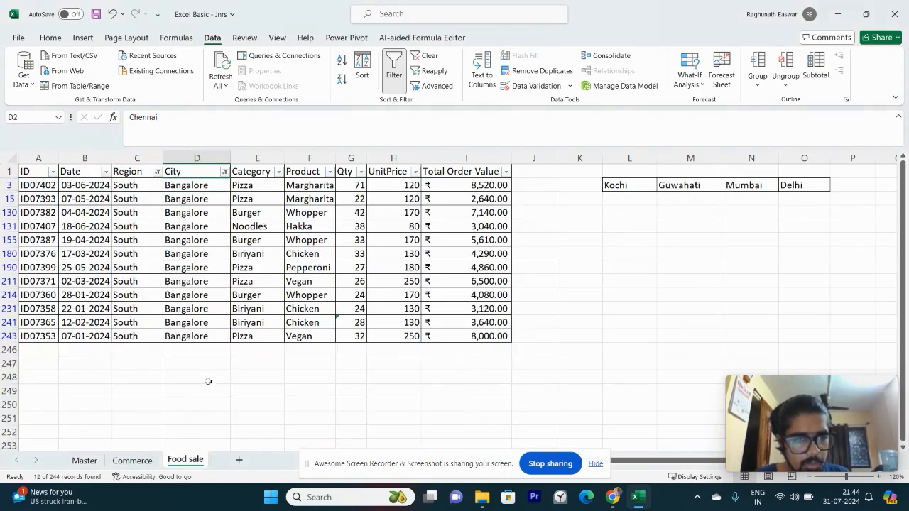
Filter the Category column to show only Biriyani
click(253, 283)
click(279, 172)
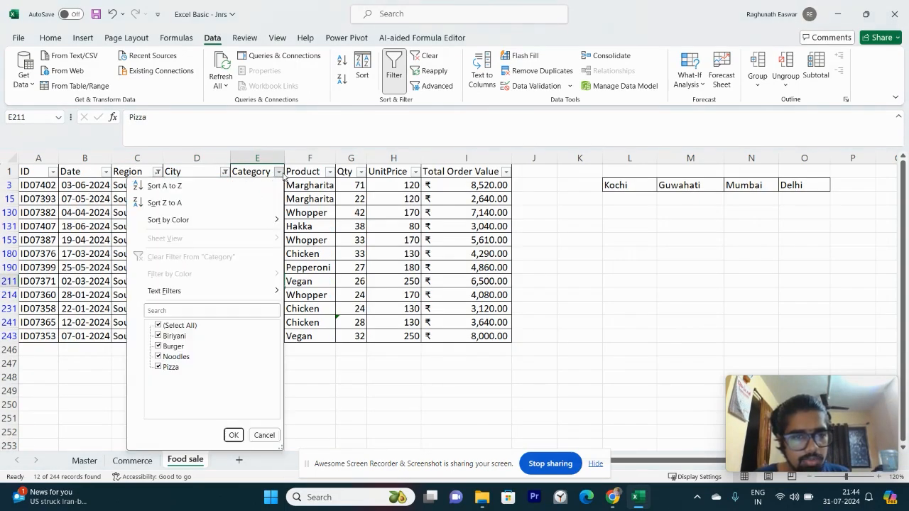
click(183, 335)
click(189, 325)
click(182, 326)
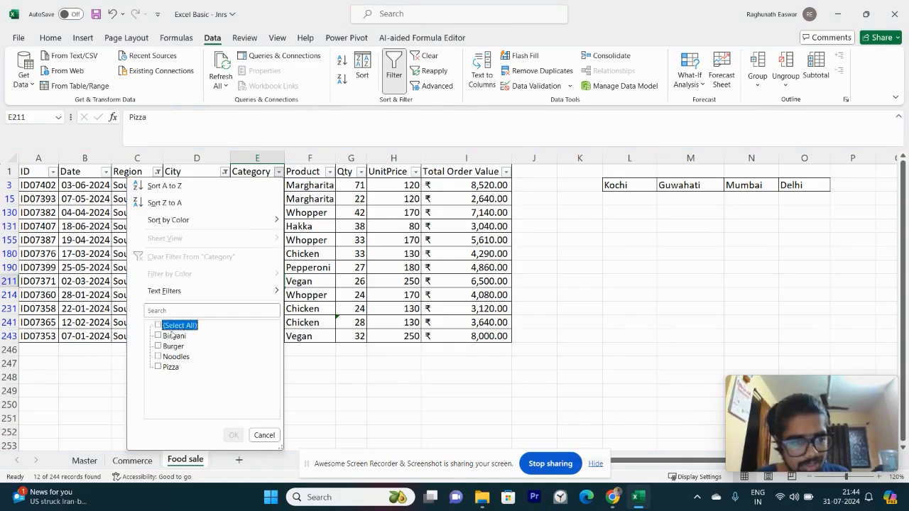
click(172, 335)
click(233, 434)
Review the city, category, product and quantity values in the filtered Bangalore Biriyani rows
key(Down)
key(Down)
key(Left)
key(Right)
key(Right)
key(Right)
key(Left)
key(Up)
key(Up)
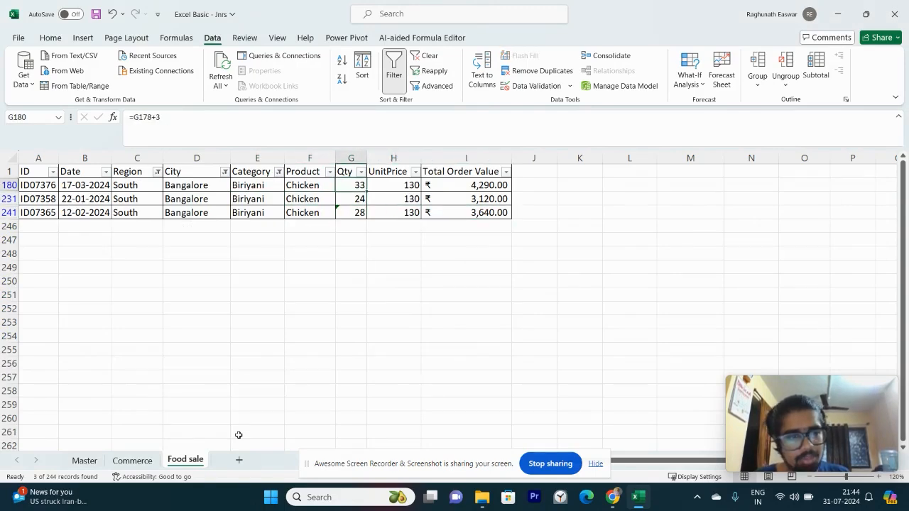
key(Left)
key(Left)
key(Left)
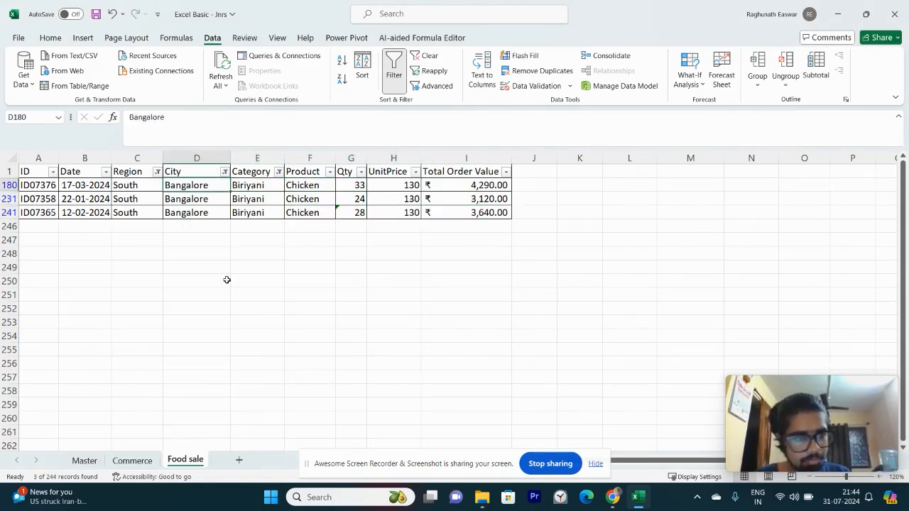
Turn off filtering for the order table so that all its records are shown again
key(ctrl+a)
key(ctrl+shift+l)
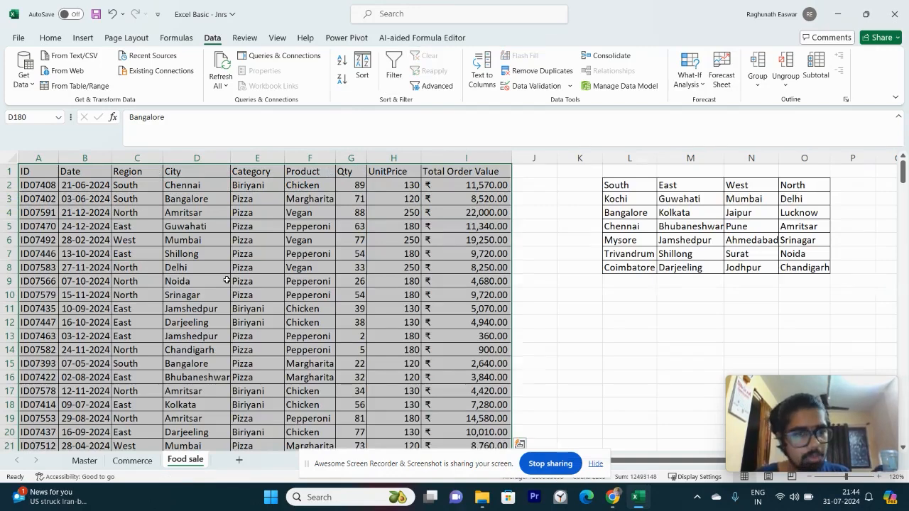
click(241, 265)
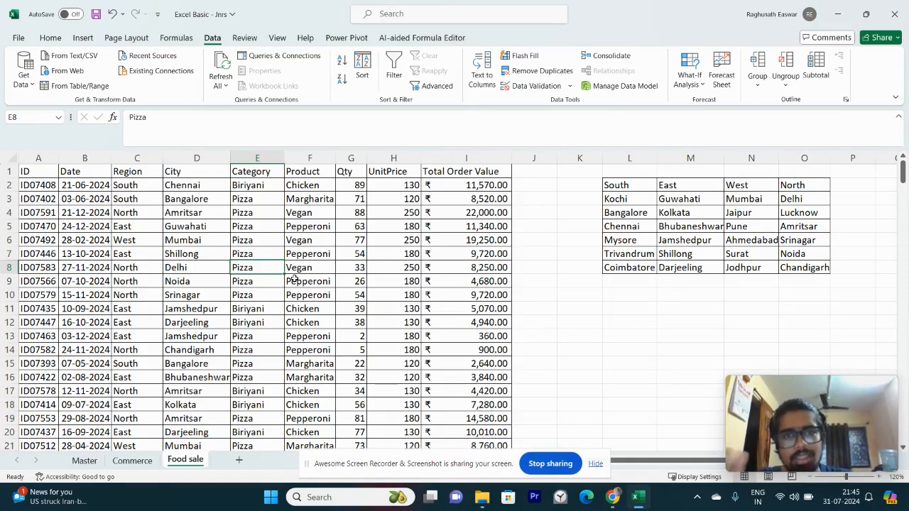
click(260, 284)
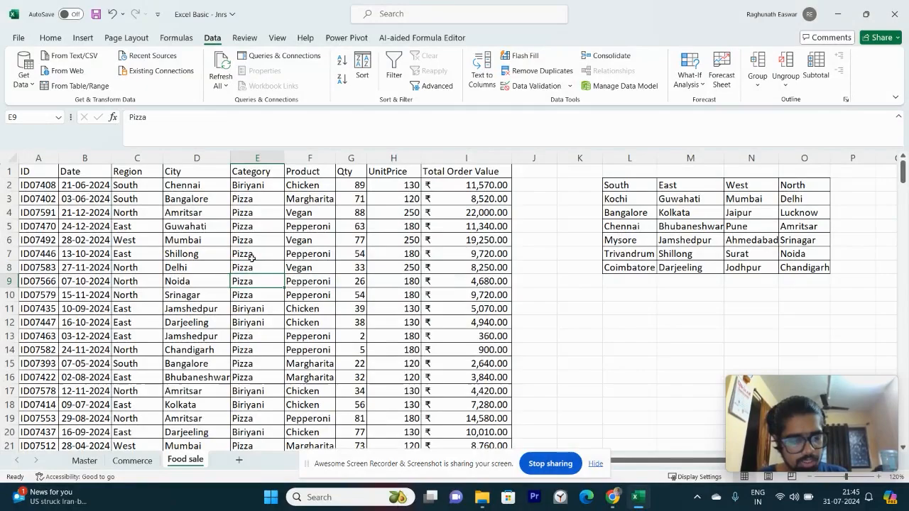
Check the extent of the order data across its header row and down the ID column to the last record
click(145, 216)
key(Up)
key(Up)
key(Up)
key(Left)
key(Left)
key(Down)
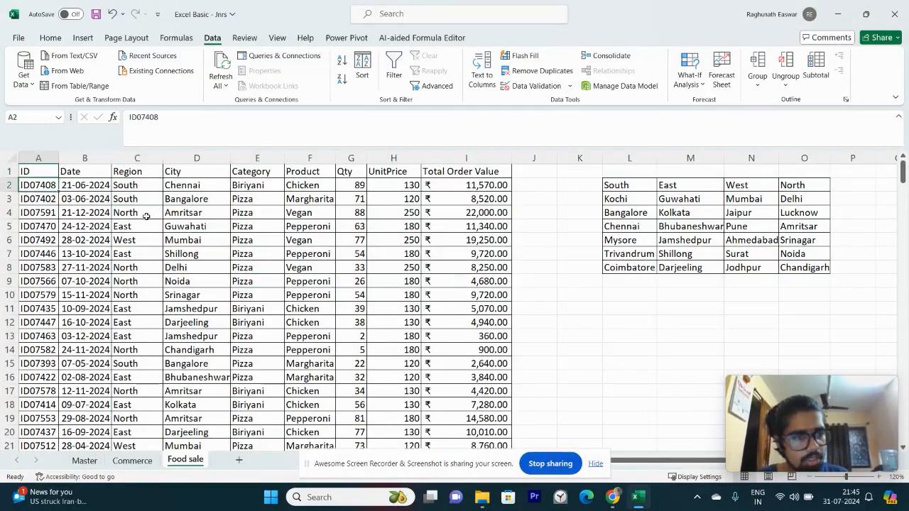
key(Up)
key(ctrl+shift+Down)
key(ctrl+shift+Up)
key(Down)
key(Up)
key(ctrl+shift+Down)
key(ctrl+shift+Up)
key(Down)
key(Up)
key(ctrl+shift+Down)
key(ctrl+shift+Up)
key(Down)
key(Up)
key(ctrl+shift+Down)
key(ctrl+shift+Up)
key(ctrl+shift+Down)
key(ctrl+shift+Up)
key(ctrl+shift+Down)
key(ctrl+shift+Up)
key(ctrl+shift+Right)
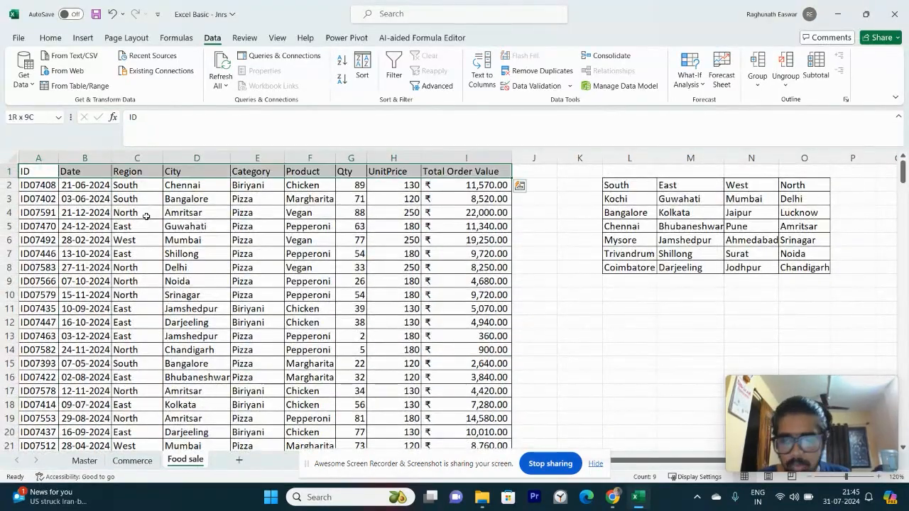
key(ctrl+shift+Left)
key(ctrl+Down)
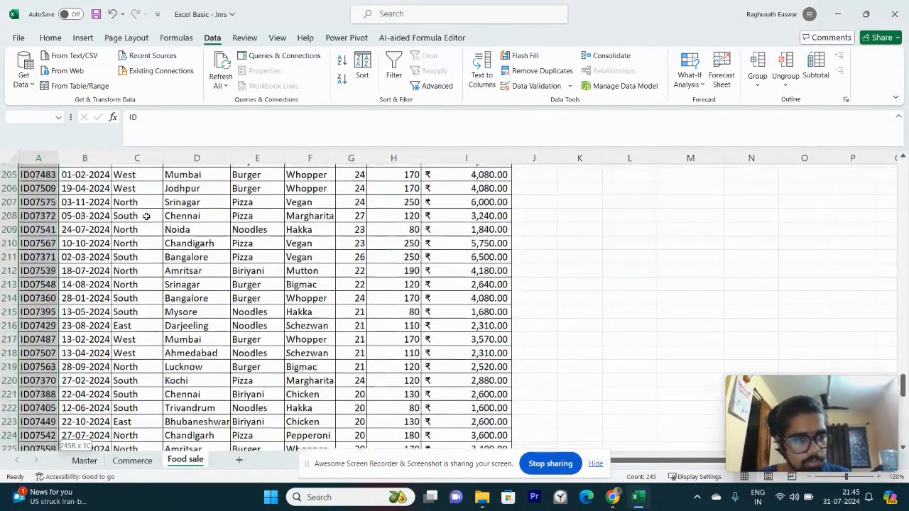
key(ctrl+Up)
key(ctrl+Down)
key(ctrl+Up)
key(Down)
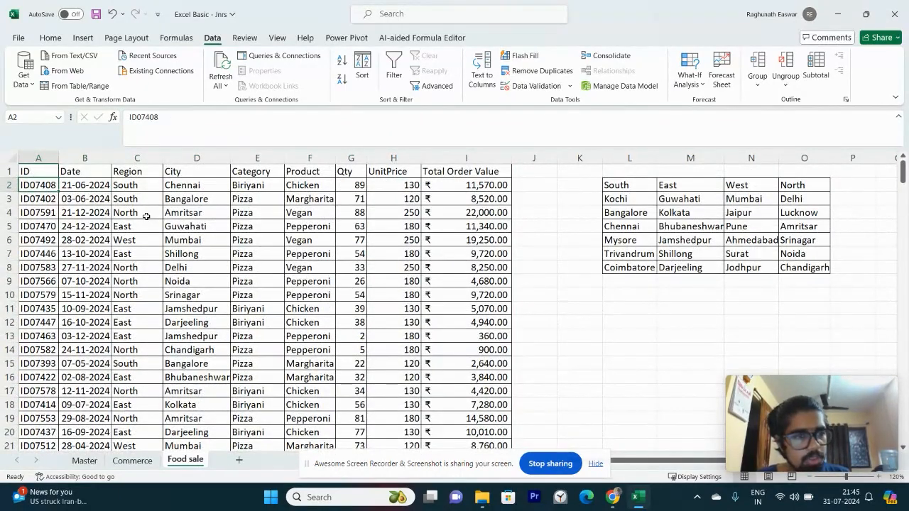
key(ctrl+a)
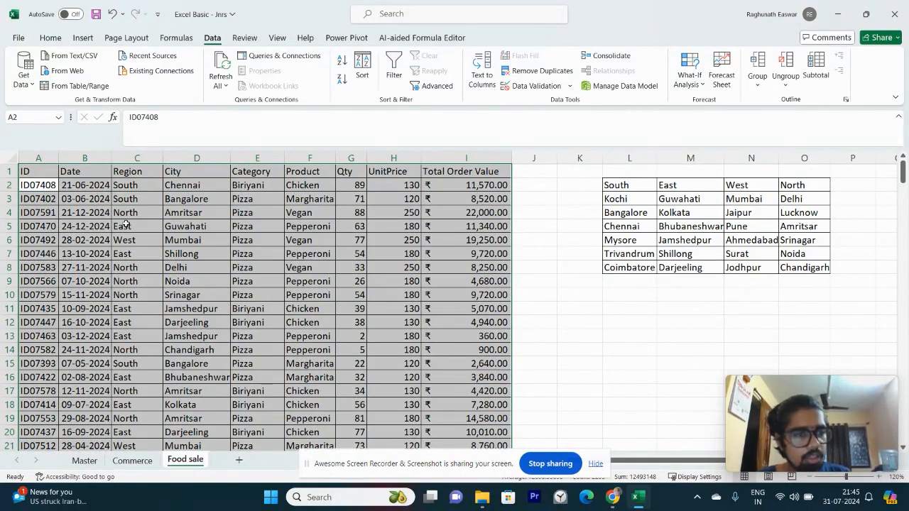
click(85, 40)
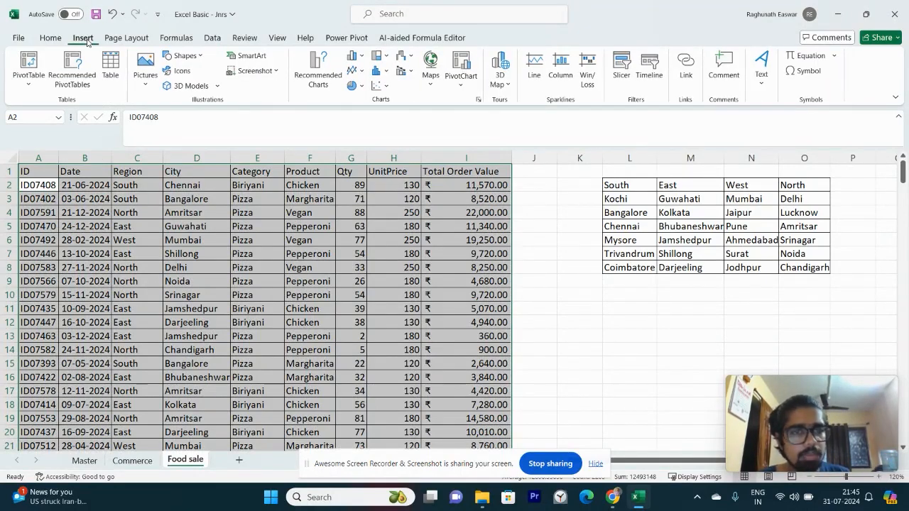
click(32, 84)
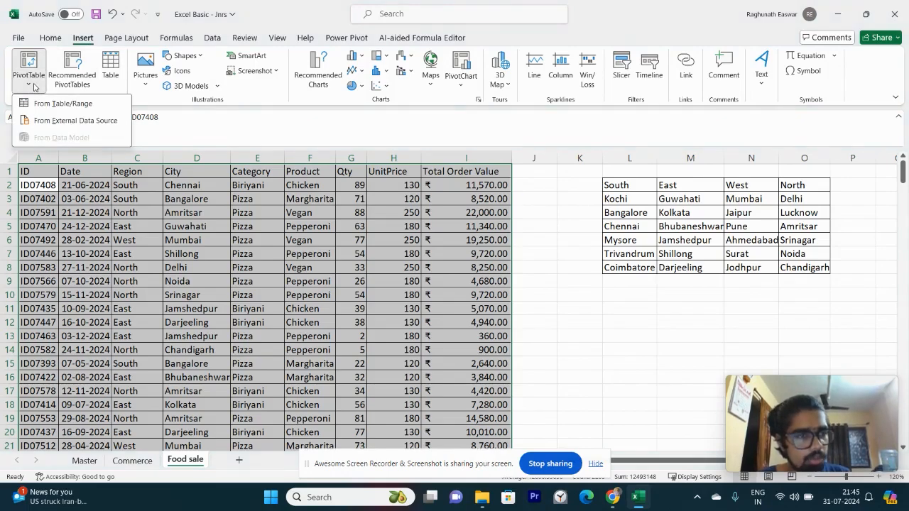
click(135, 265)
click(51, 38)
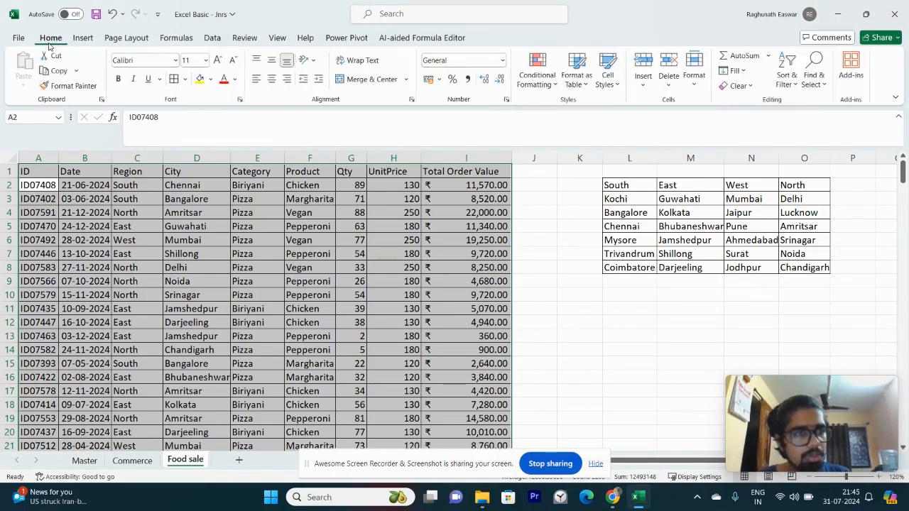
Create a PivotTable from the entire order table, range 'Food sale'!$A$1:$I$245, on a new worksheet
click(147, 274)
key(ctrl+a)
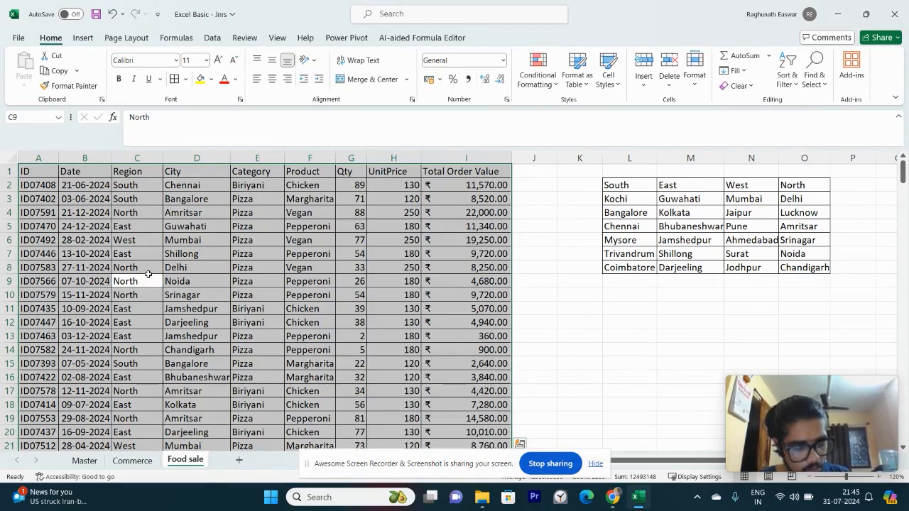
key(alt)
key(n)
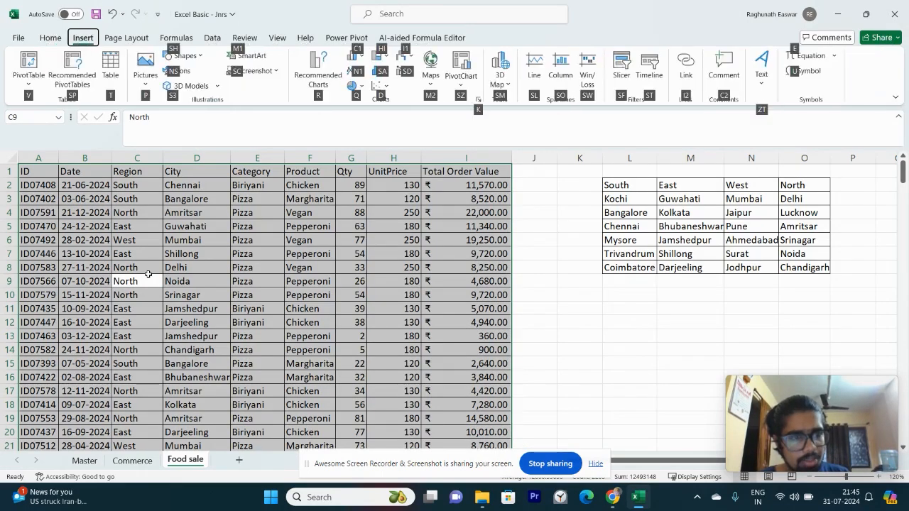
key(v)
key(t)
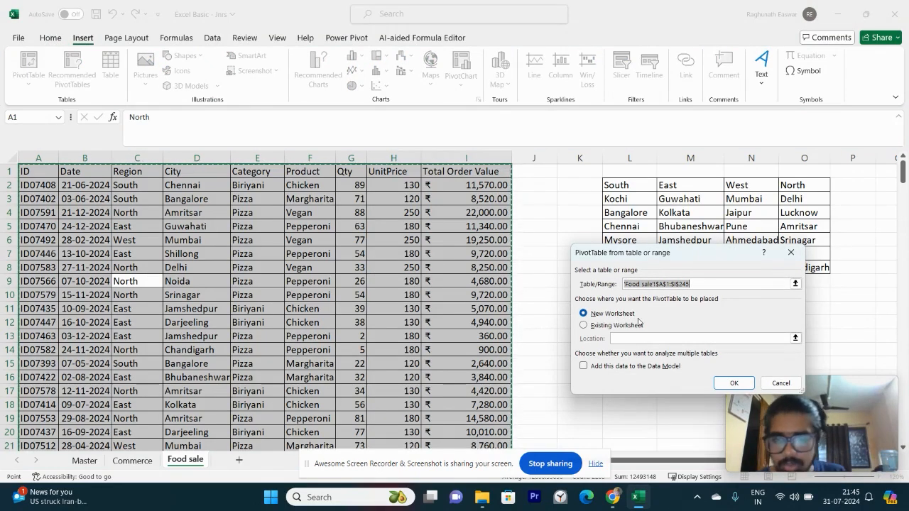
click(732, 383)
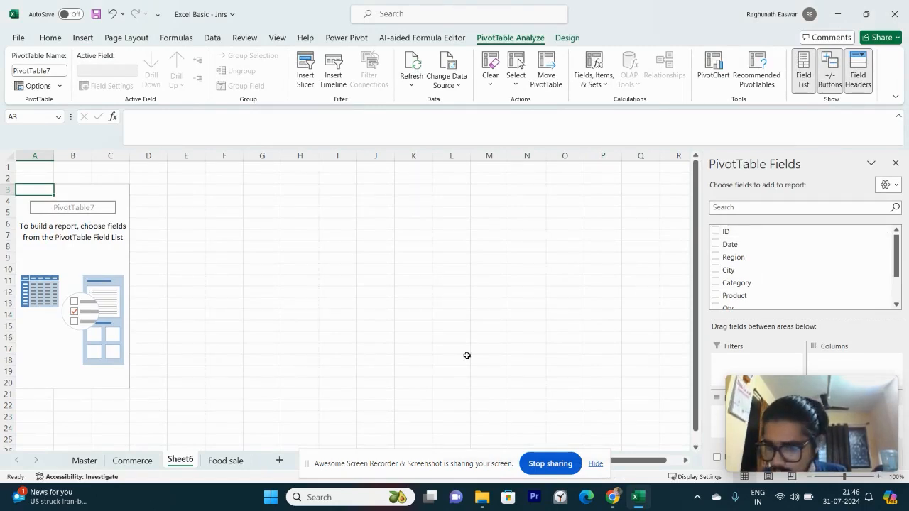
Insert the recommended PivotTable 'Sum of Total Order Value by Region' from the entire order table on the Food sale sheet
click(222, 462)
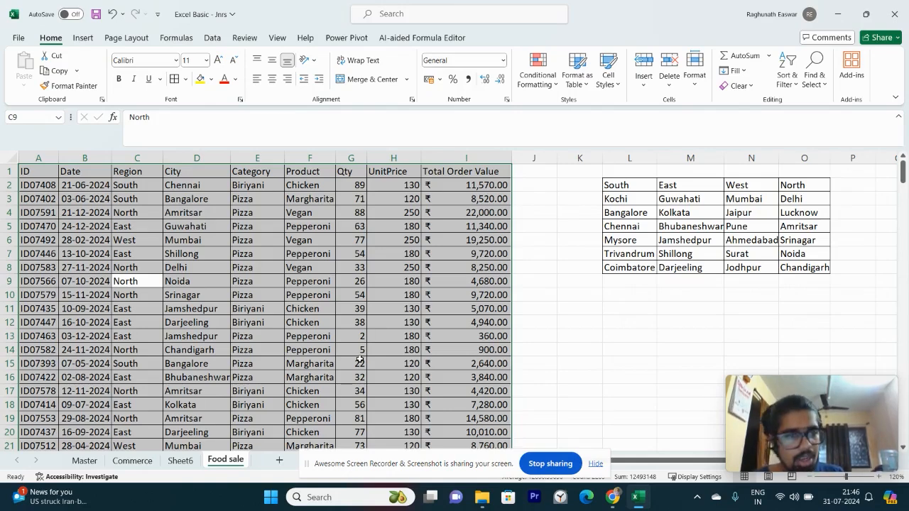
click(238, 249)
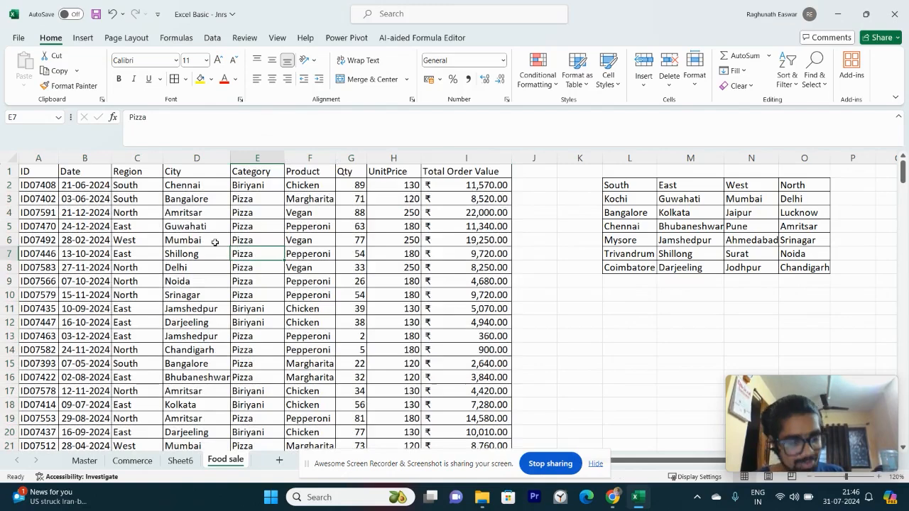
key(ctrl+a)
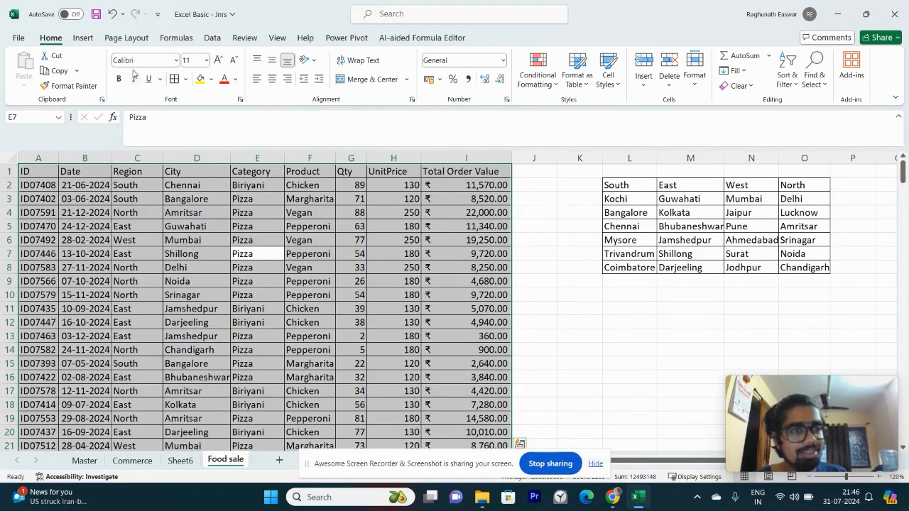
click(82, 39)
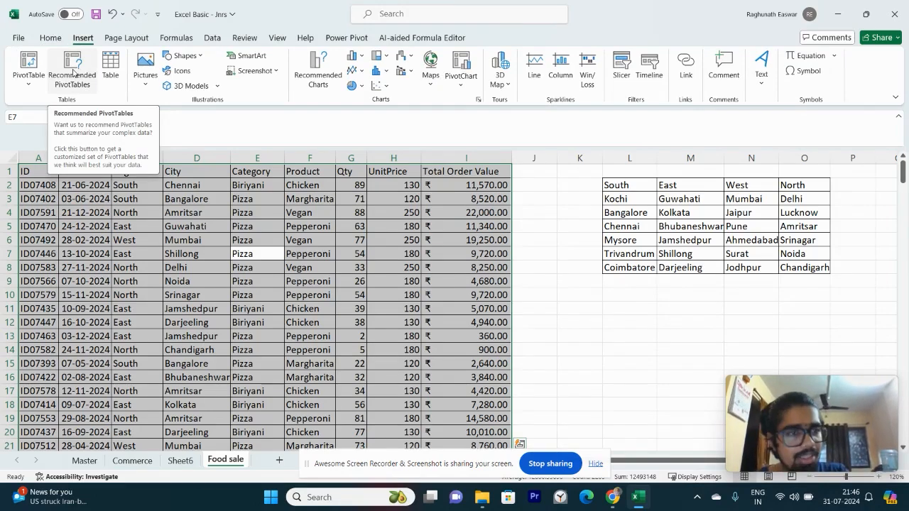
click(73, 71)
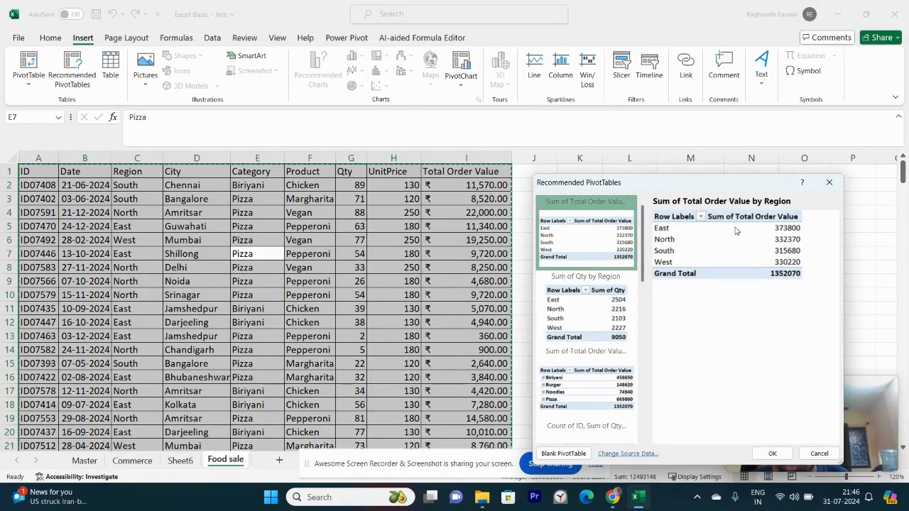
click(605, 301)
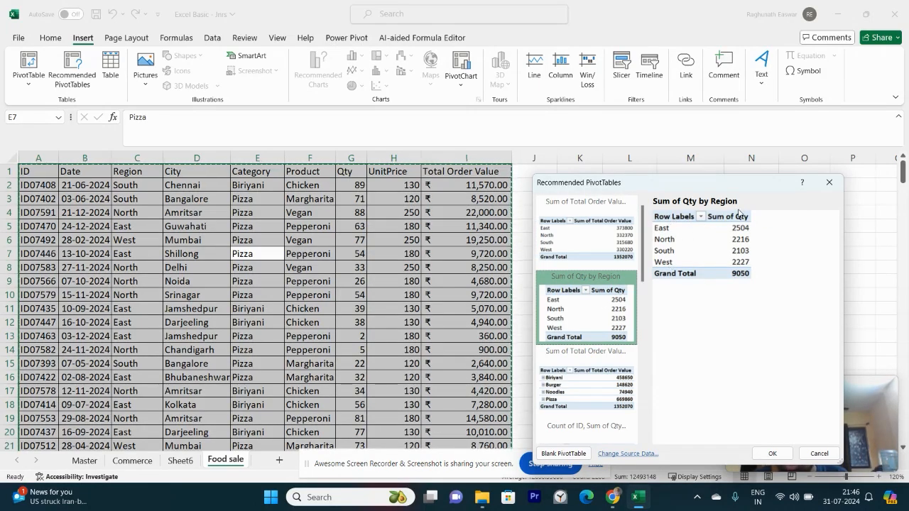
click(583, 371)
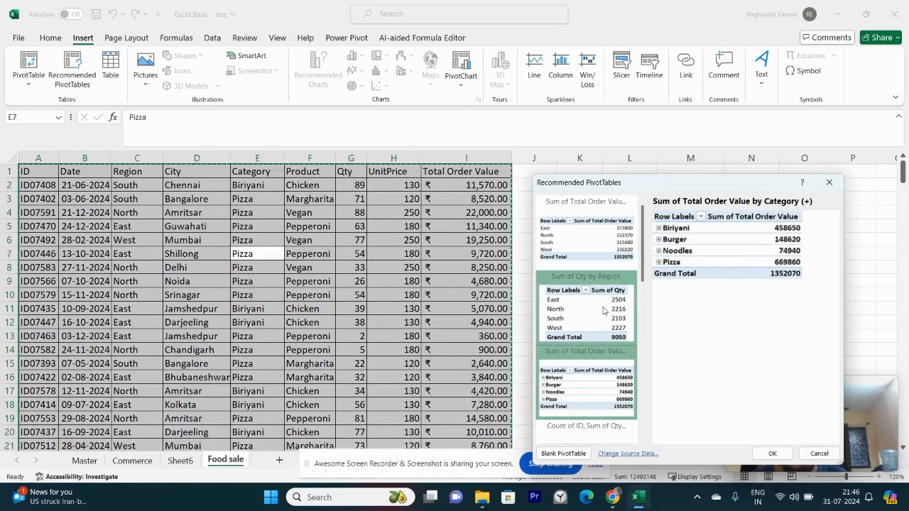
click(594, 241)
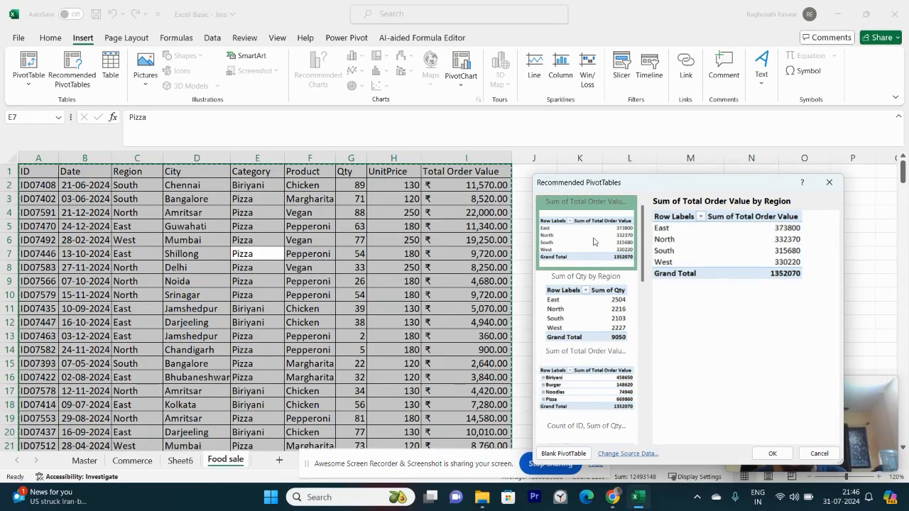
click(769, 453)
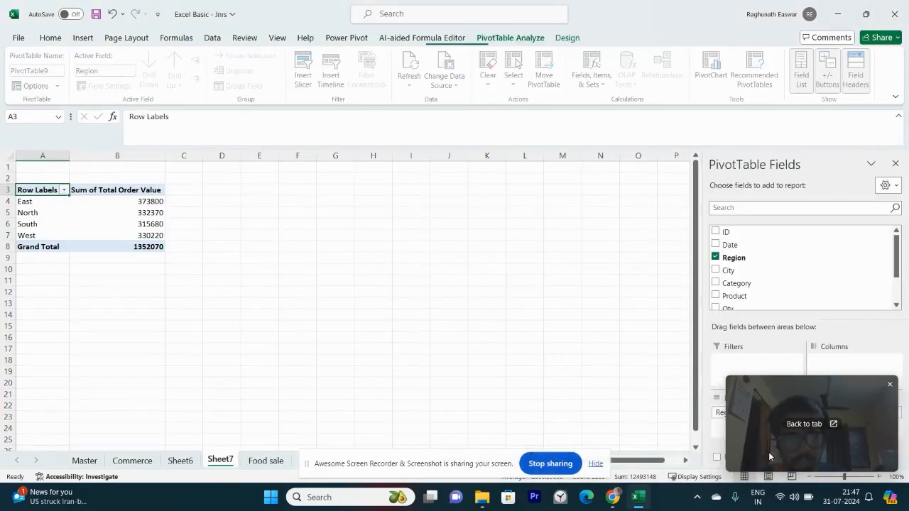
Compare the blank PivotTable on Sheet6 with the region summary PivotTable on Sheet7
click(98, 225)
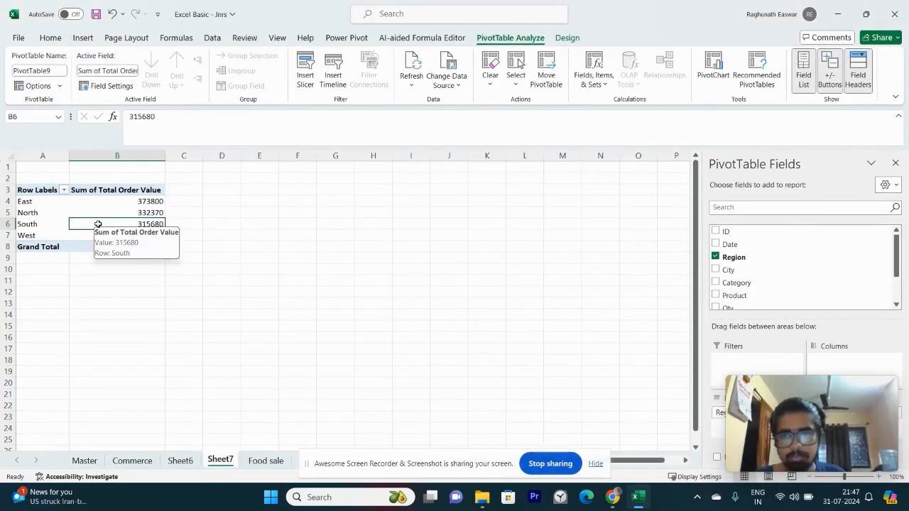
click(179, 461)
click(220, 461)
click(180, 461)
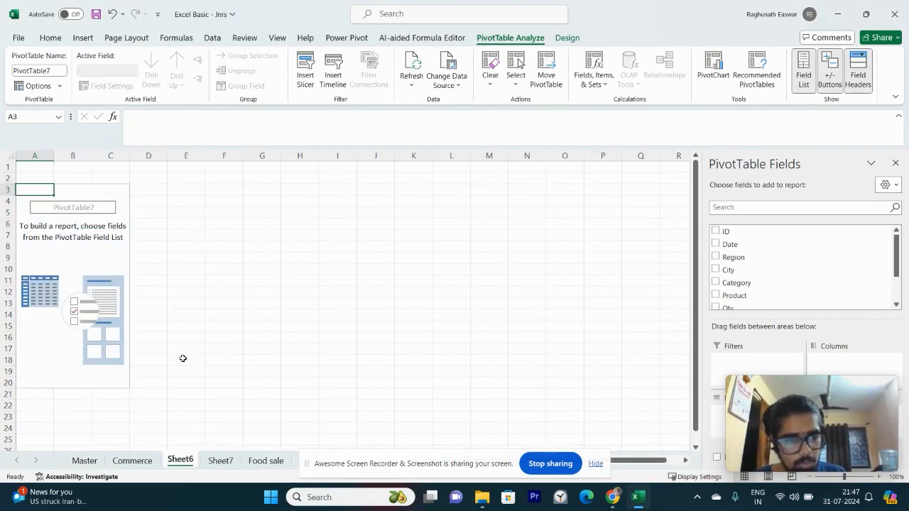
click(220, 462)
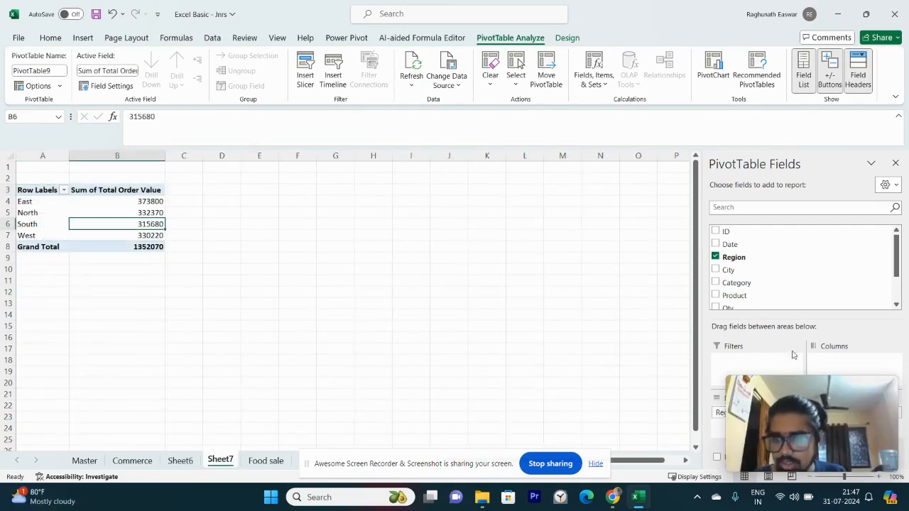
Move the Region field of the Sheet7 PivotTable from the rows area to the report filters
drag(856, 410, 649, 181)
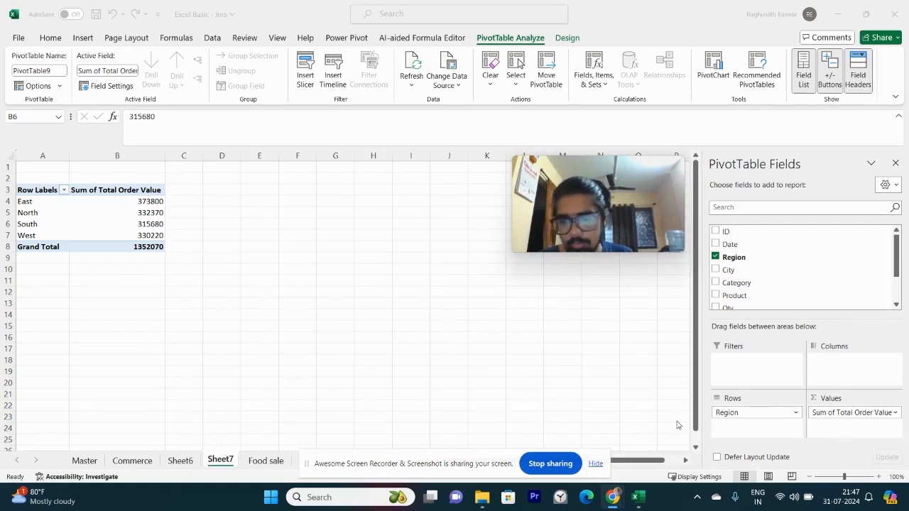
click(776, 418)
click(744, 362)
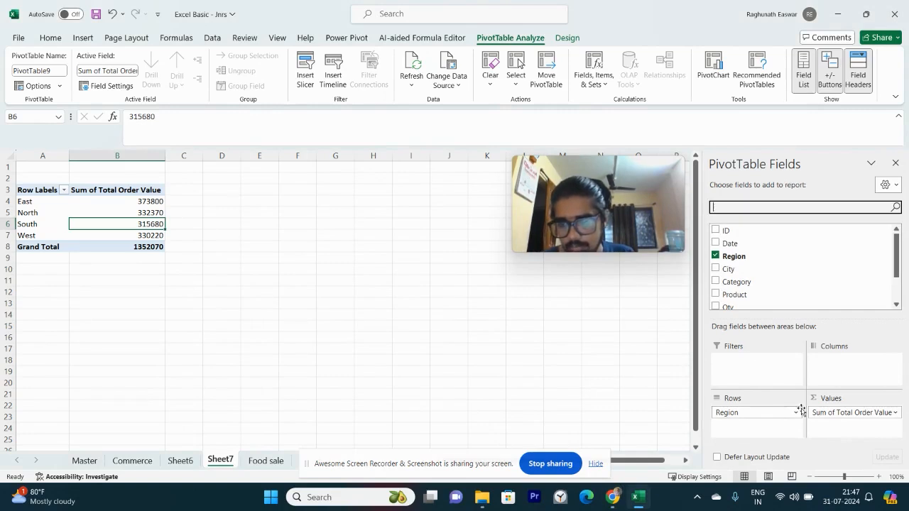
drag(796, 414, 768, 367)
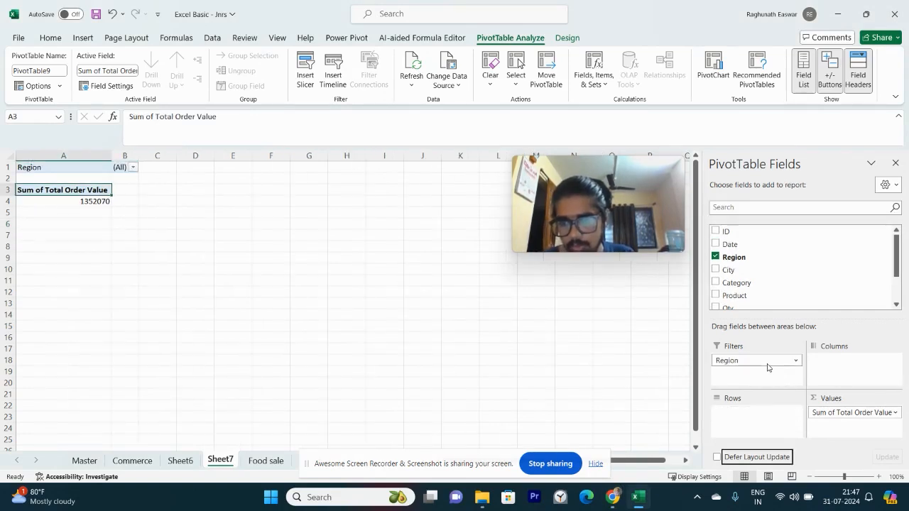
Filter the PivotTable's Region report filter to South
click(133, 168)
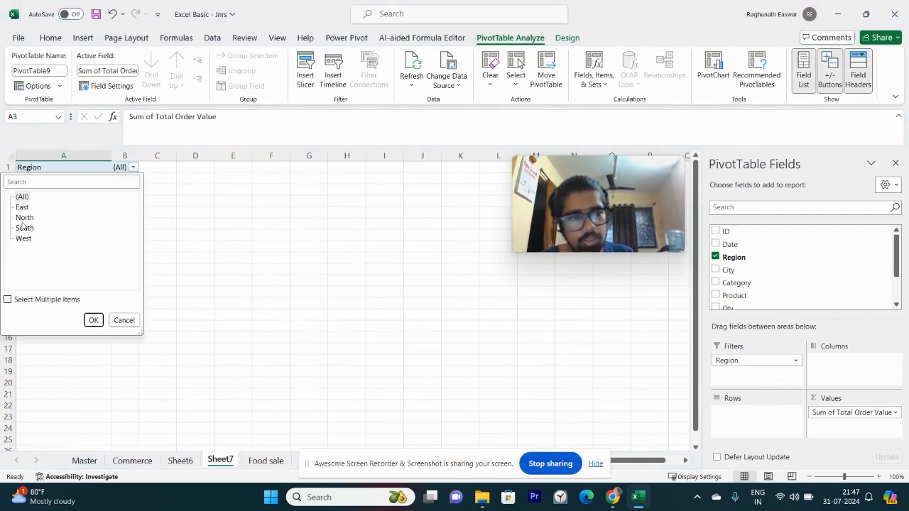
click(93, 320)
click(94, 204)
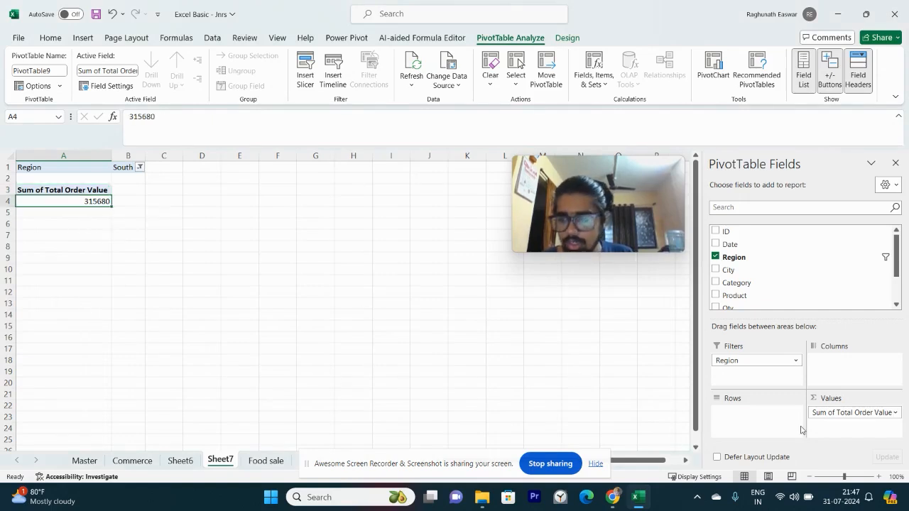
Find the City field with the search term 'city', add it to the PivotTable's rows, and clear the field search
click(788, 207)
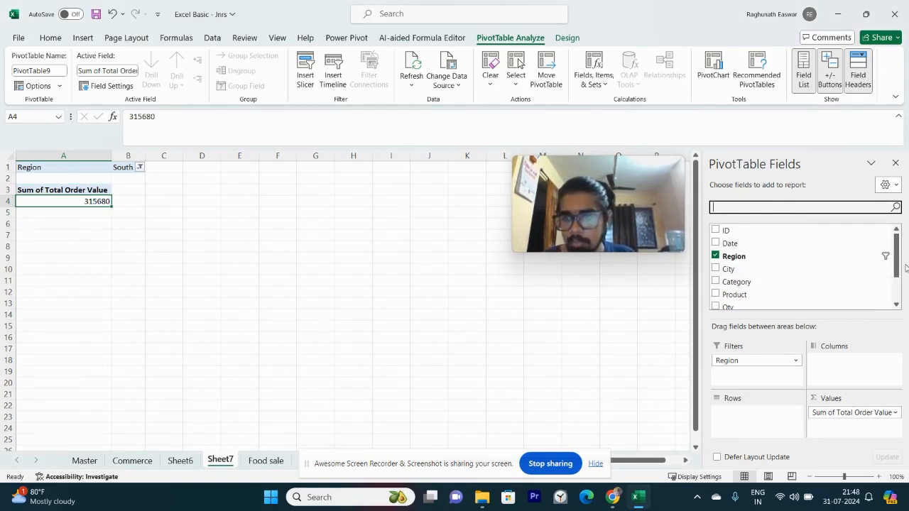
text(ci)
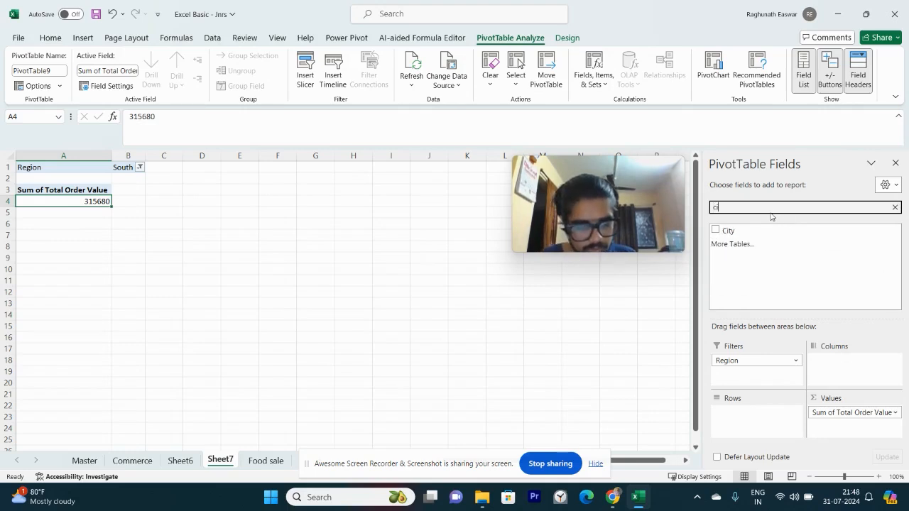
drag(726, 232, 738, 425)
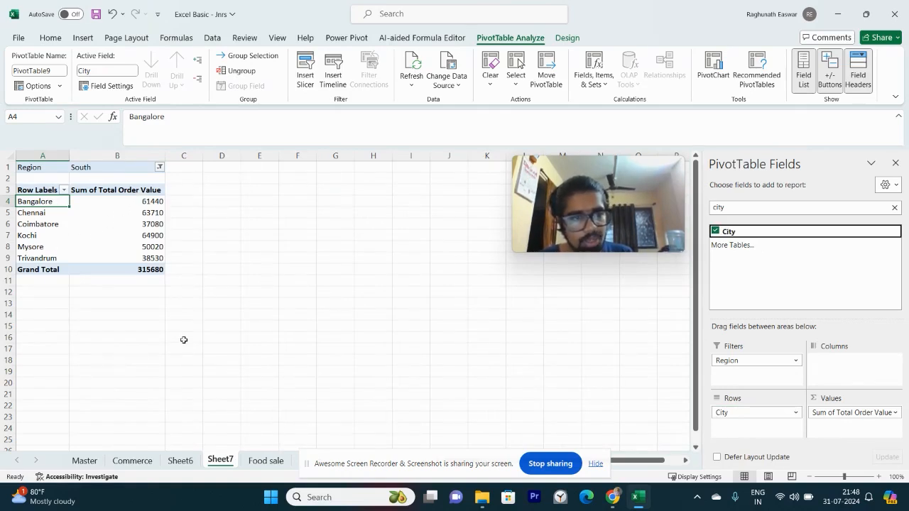
click(896, 207)
click(895, 206)
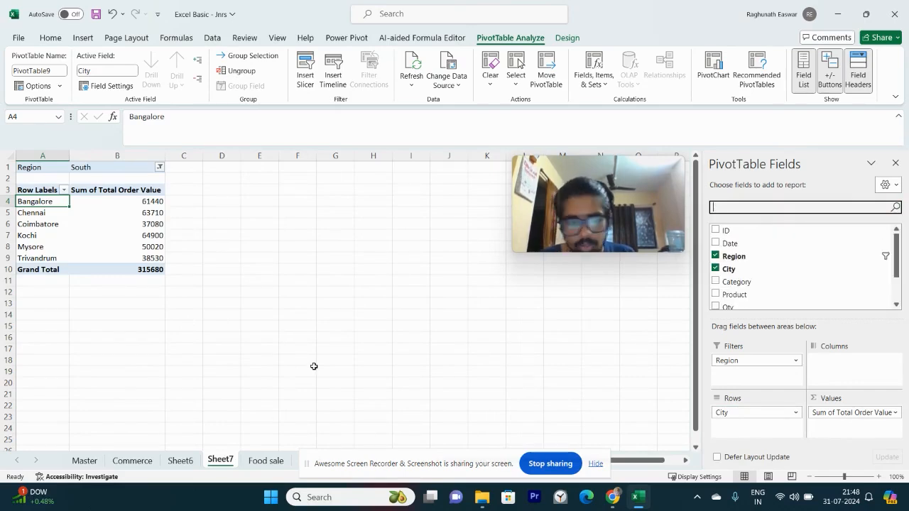
Look through the Food sale sheet's headers and records, especially the Category and Product columns, for a field to break the summary down by
click(270, 465)
click(114, 270)
key(ctrl+Up)
key(Right)
key(Down)
key(Left)
key(Right)
key(Right)
key(Right)
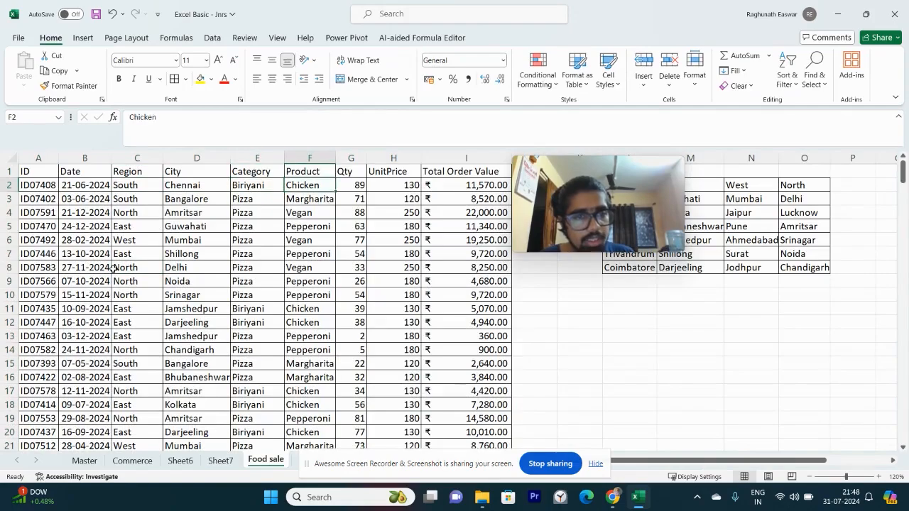
key(Up)
key(Left)
key(Right)
key(ctrl+shift+Down)
key(Down)
key(Up)
scroll(113, 267, down, 2)
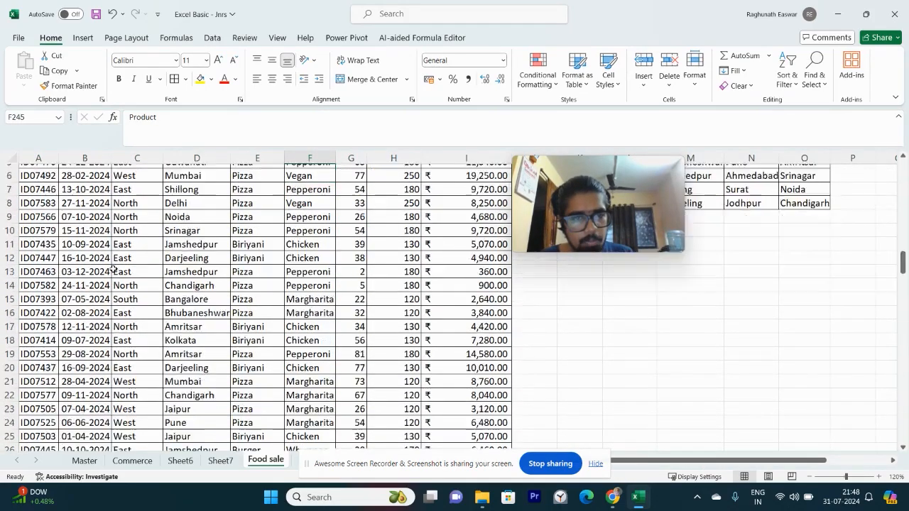
key(Left)
key(Left)
key(Right)
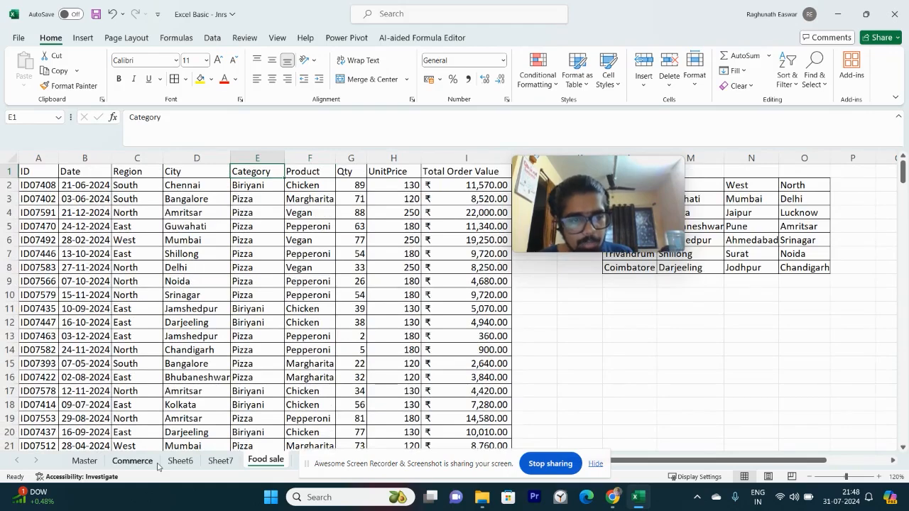
Find the Category field with the search term 'cate' and add it to the columns of the Sheet7 PivotTable
click(215, 460)
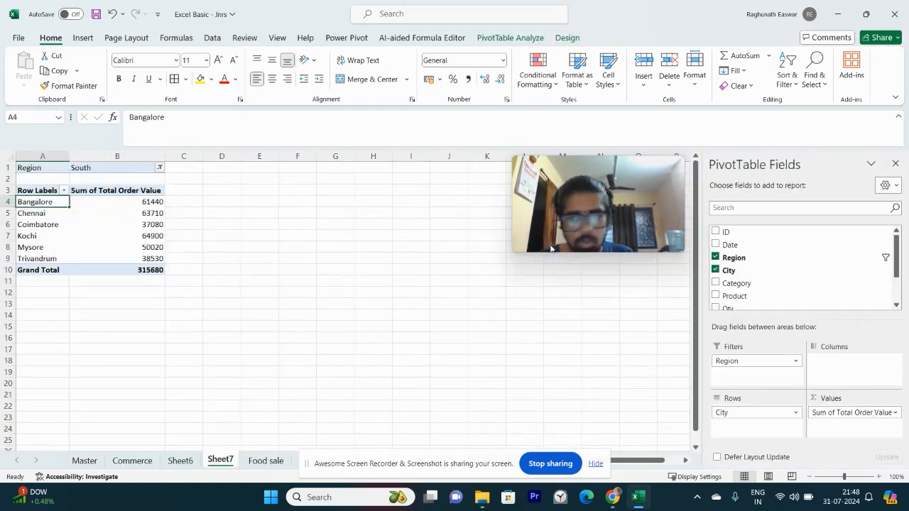
click(842, 214)
text(cate)
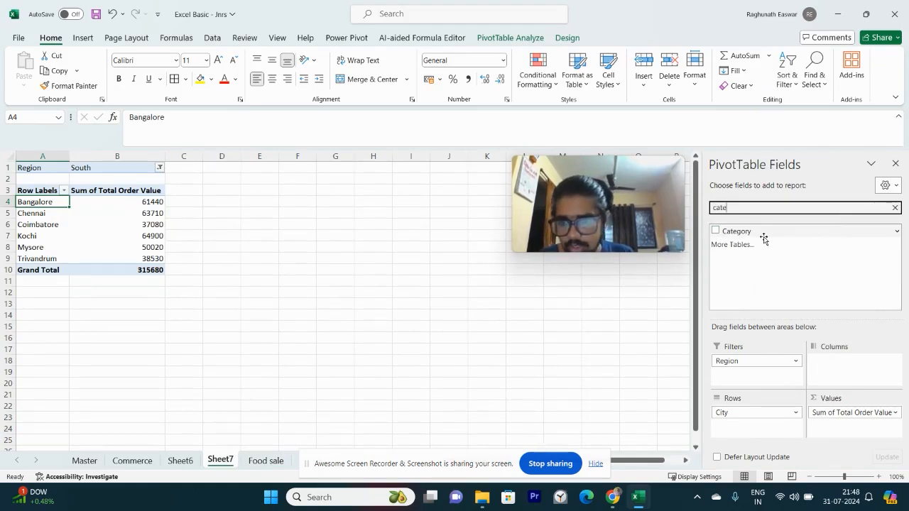
drag(741, 233, 859, 367)
Examine the order values per food category for Bangalore and Chennai in the PivotTable
click(232, 226)
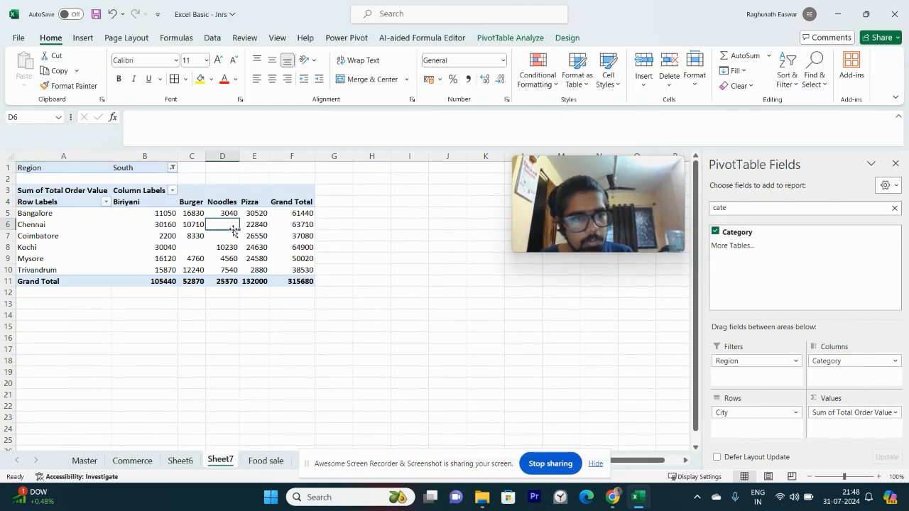
key(Up)
key(Left)
key(Left)
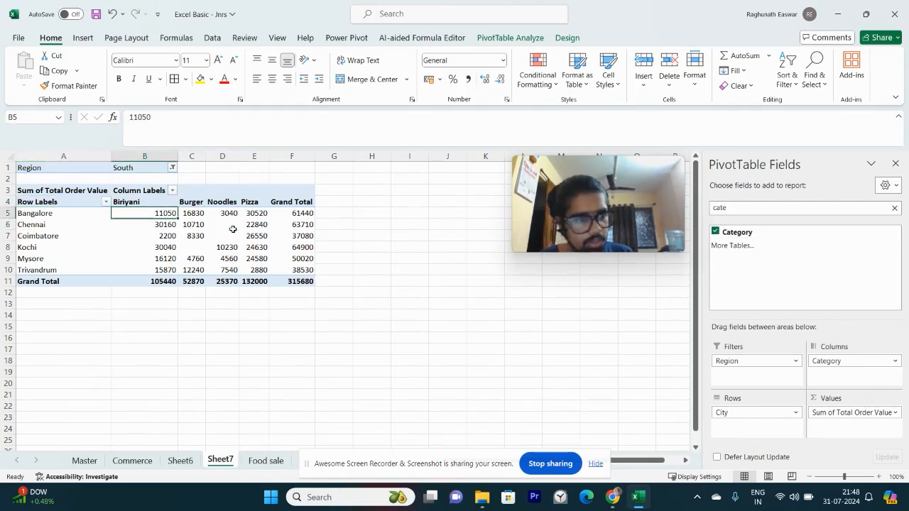
key(Left)
key(Right)
key(Left)
key(Right)
key(Up)
key(Up)
key(Down)
key(Down)
key(Left)
key(Right)
key(Right)
key(Left)
key(Left)
key(Down)
key(Right)
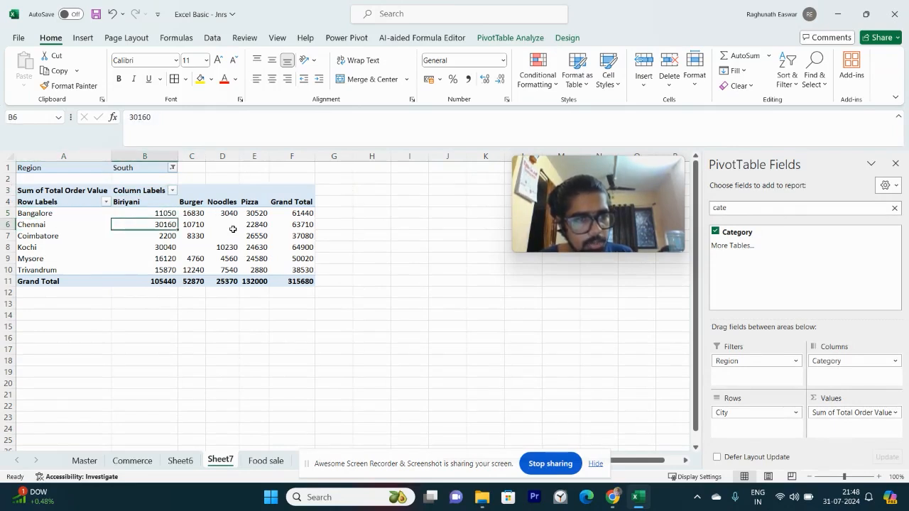
Format all PivotTable values from B5 to F11, including the grand totals, in the rupee accounting number format
key(Up)
key(ctrl+shift+Down)
key(shift+Right)
key(shift+Right)
key(shift+Right)
key(shift+Right)
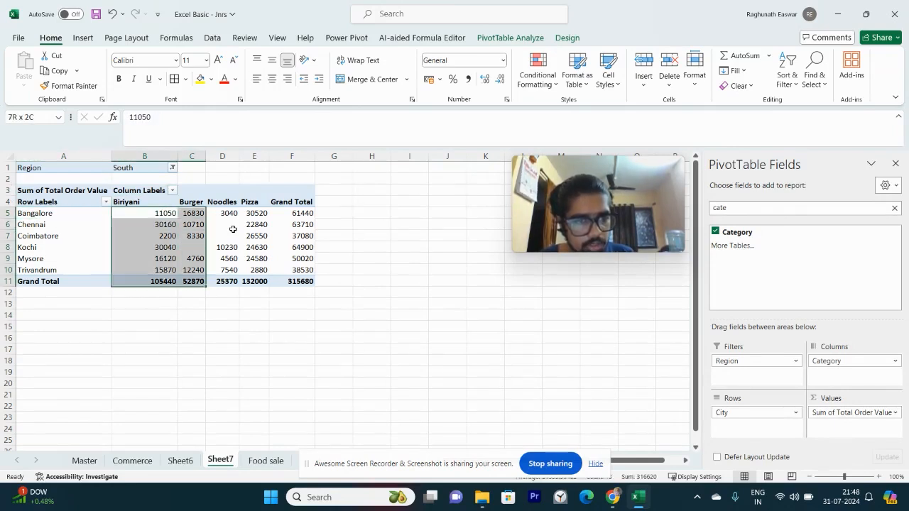
click(429, 80)
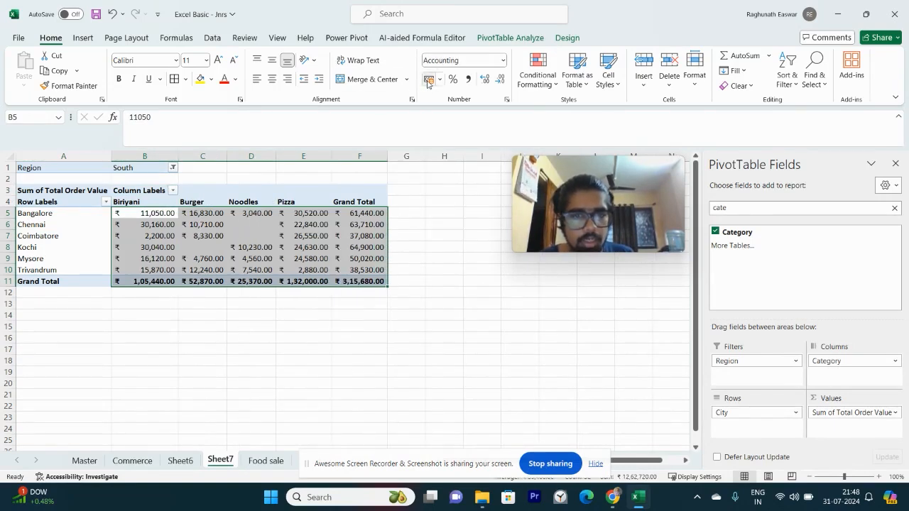
Check the PivotTable's grand total row across to the overall total in F11
click(272, 222)
key(Left)
key(Left)
key(Left)
key(Down)
key(Down)
key(Down)
key(Down)
key(Down)
key(ctrl+Right)
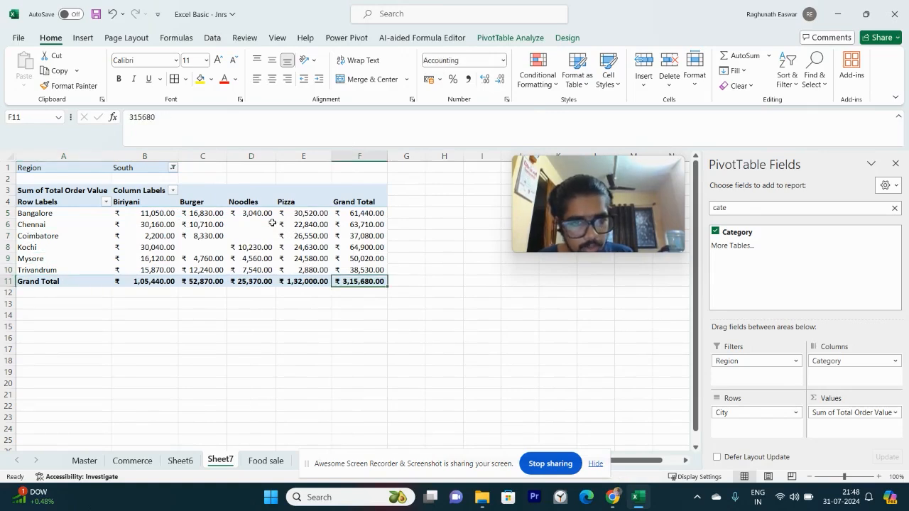
Review the city values down the Biriyani column and the category totals in the grand total row
key(ctrl+Left)
key(Up)
key(Up)
key(Up)
key(Up)
key(Up)
key(Up)
key(Up)
key(Right)
key(Down)
key(Down)
key(Down)
key(Down)
key(Down)
key(Down)
key(Down)
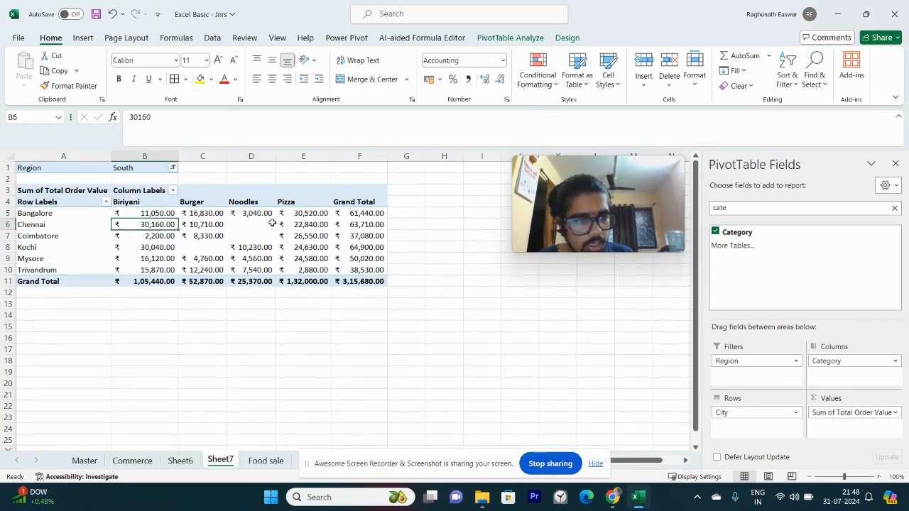
key(Right)
key(Left)
key(Left)
key(Right)
key(Right)
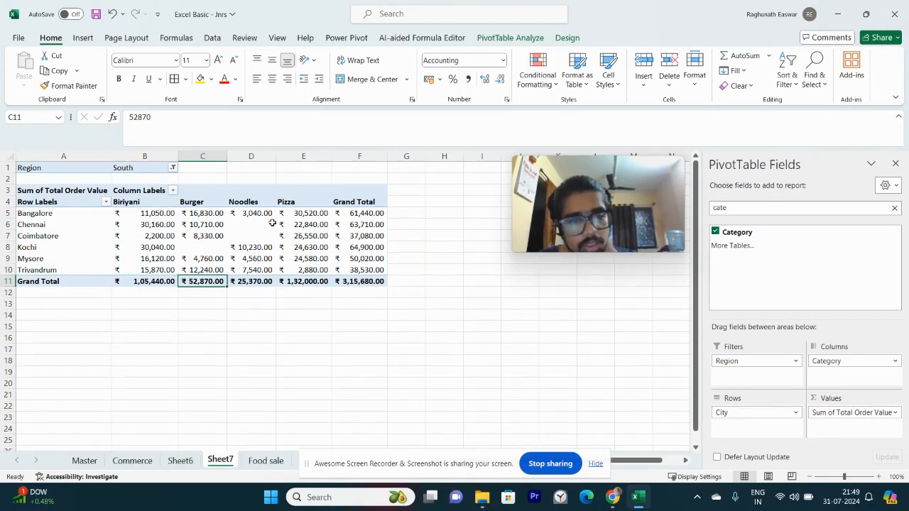
Select the grand totals of the four food categories, B11 to E11, to check their sum against the overall total
key(Right)
key(Right)
key(Left)
key(Left)
key(Left)
key(shift+Right)
key(shift+Right)
key(shift+Right)
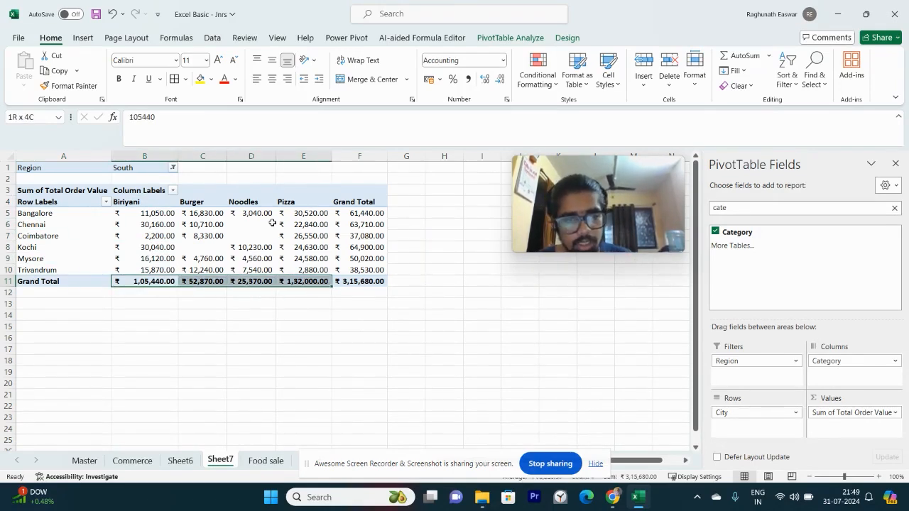
Change the PivotTable's Region filter to West
key(Up)
key(ctrl+Up)
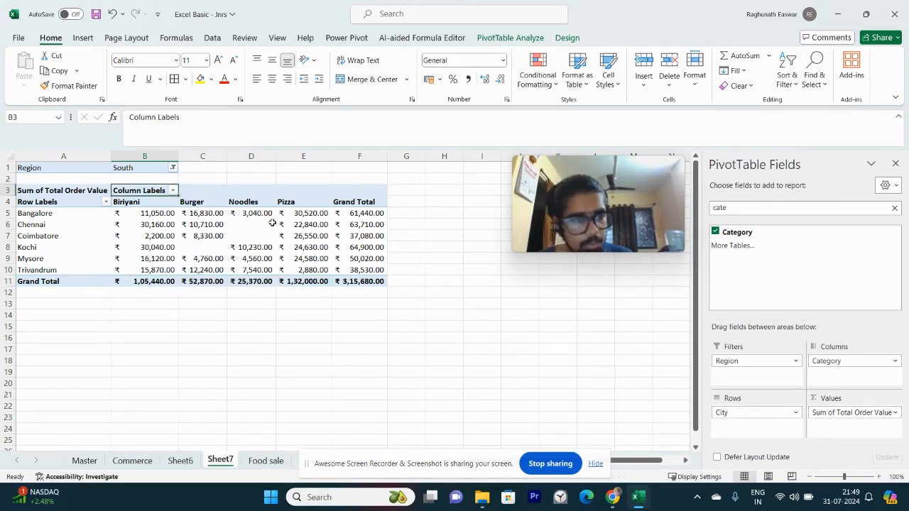
click(173, 168)
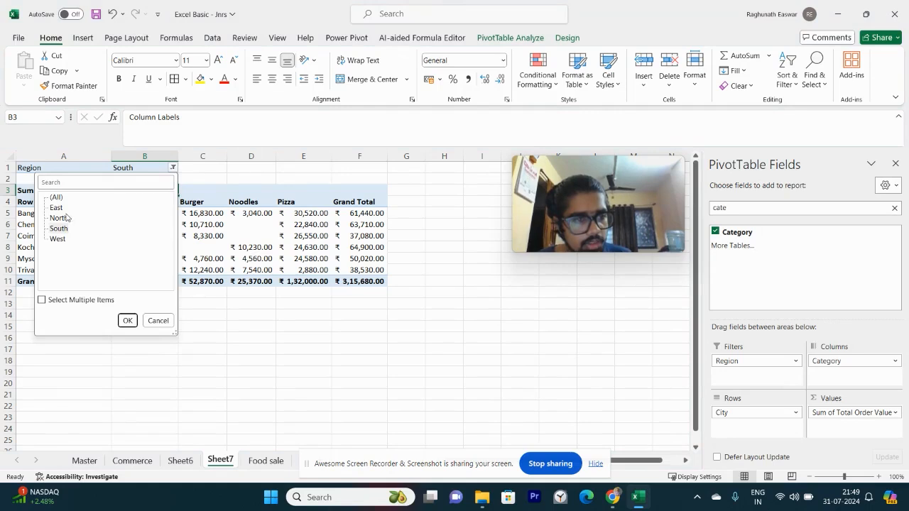
click(56, 240)
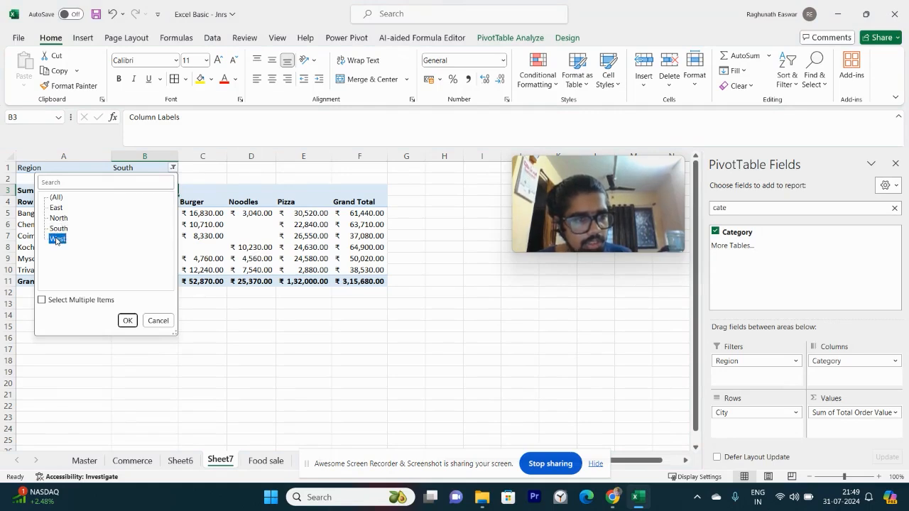
click(127, 320)
Review the West region's city values down the Biriyani column and the category totals across the grand total row
key(Down)
key(Left)
key(ctrl+Down)
key(ctrl+Up)
key(Right)
key(Down)
key(Down)
key(Left)
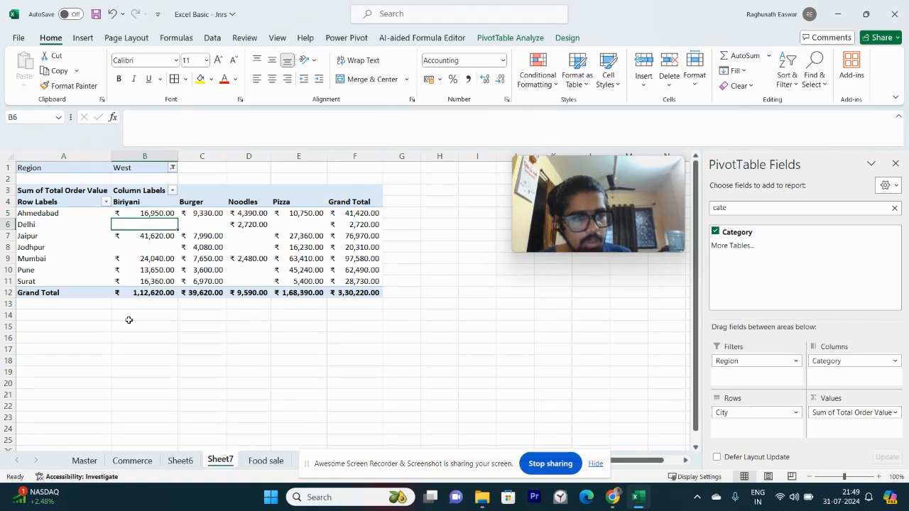
key(Down)
key(Down)
key(Down)
key(Down)
key(Down)
key(Right)
key(Right)
key(Right)
key(Right)
key(Down)
key(Right)
key(Home)
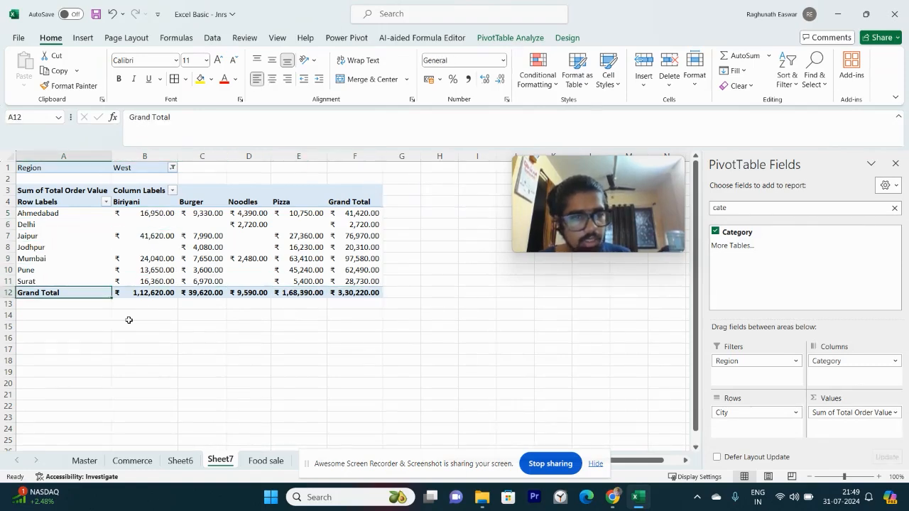
Remove the Region field from the PivotTable's filters so all cities are included
click(172, 168)
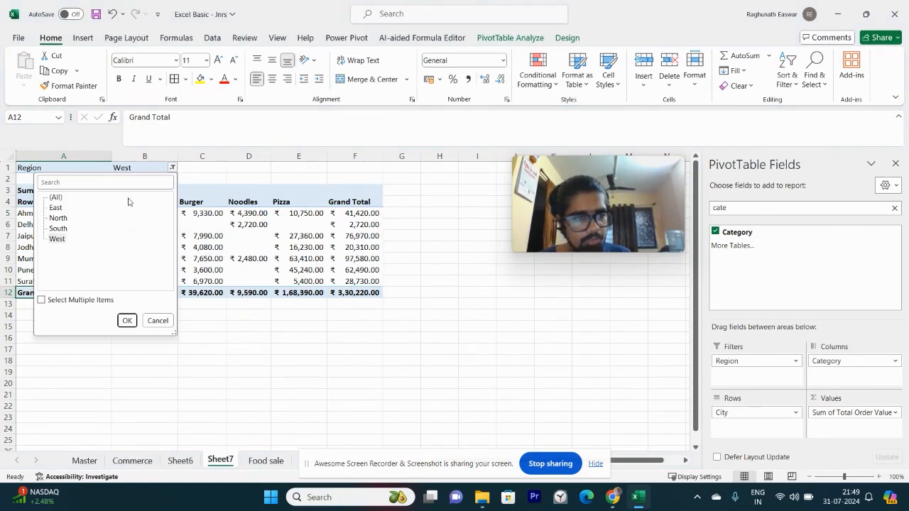
key(Escape)
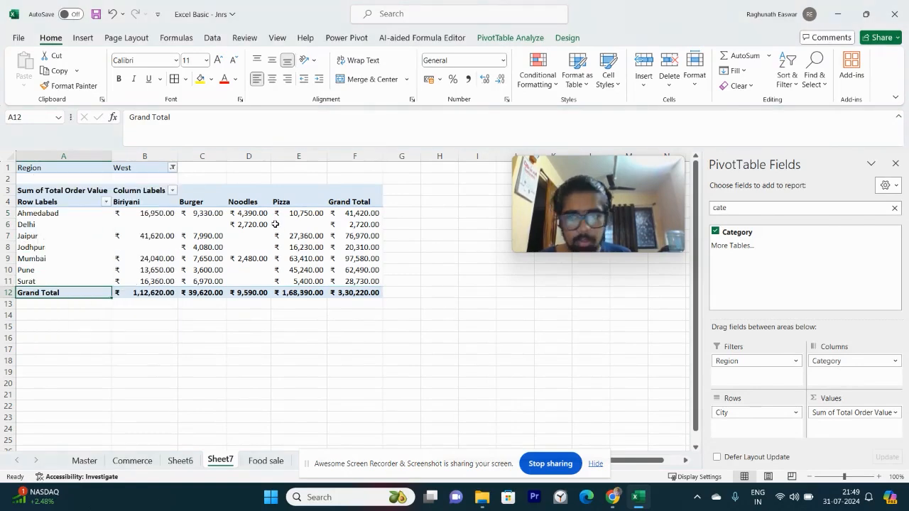
click(795, 360)
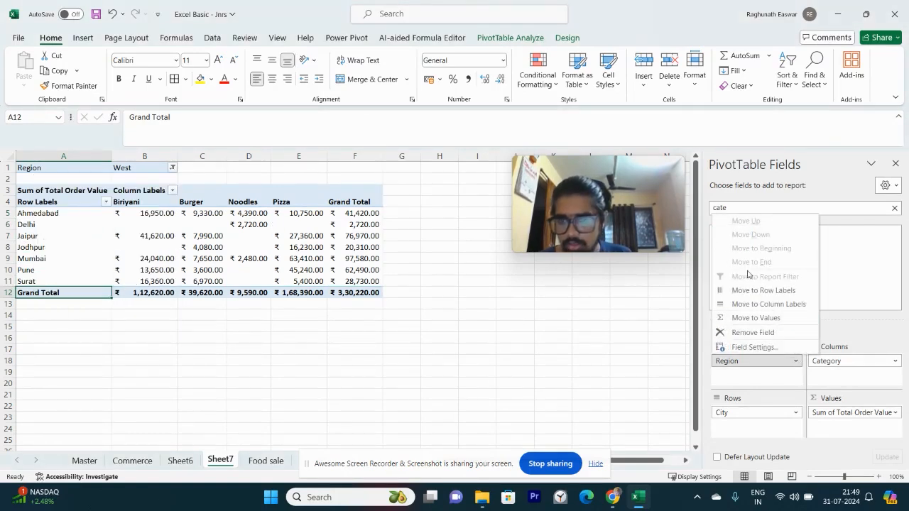
click(753, 332)
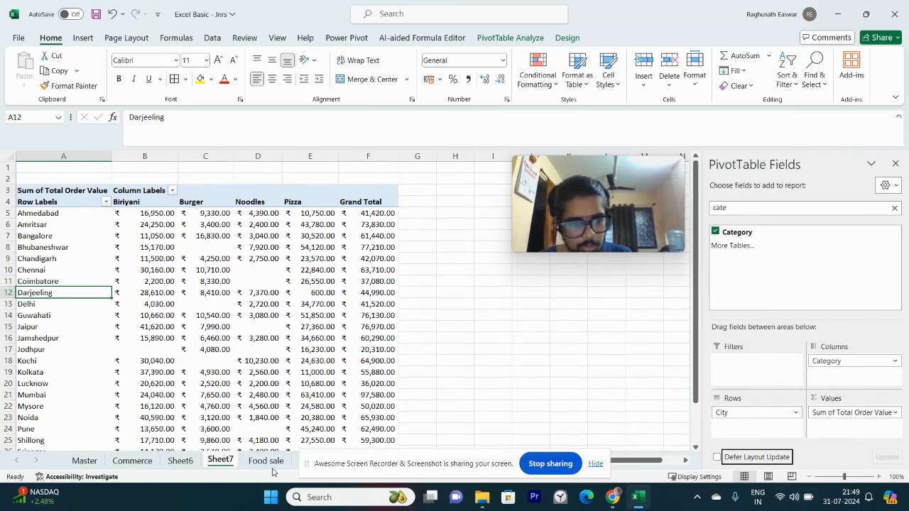
On Sheet6, build the empty PivotTable with Category as rows and the count of Product as values
click(180, 462)
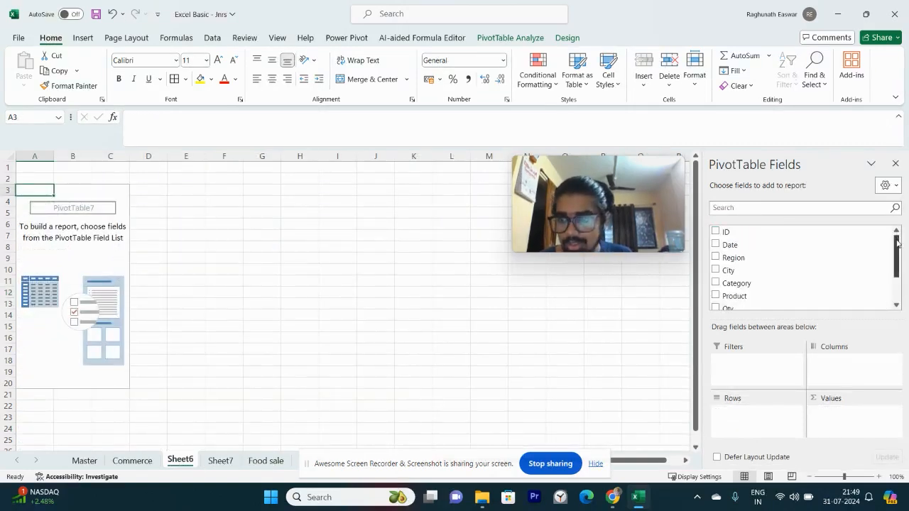
scroll(900, 249, down, 2)
scroll(900, 256, up, 2)
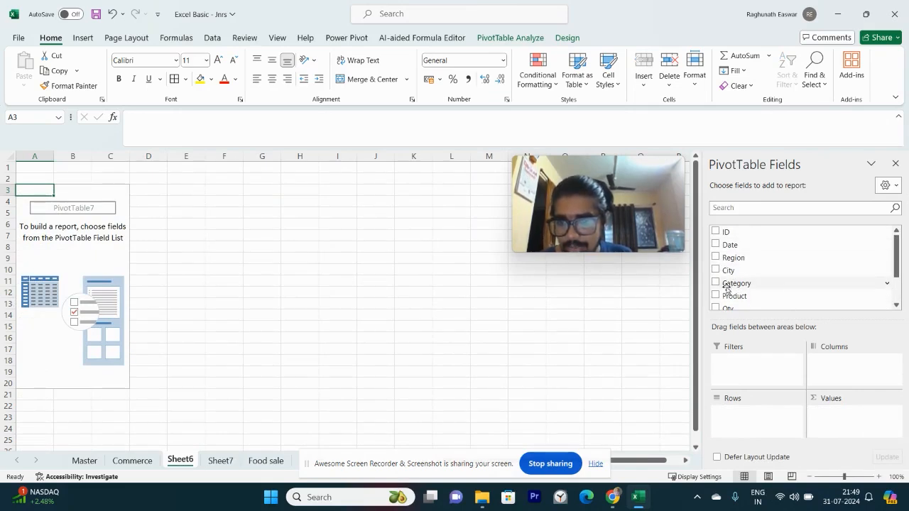
drag(735, 284, 738, 426)
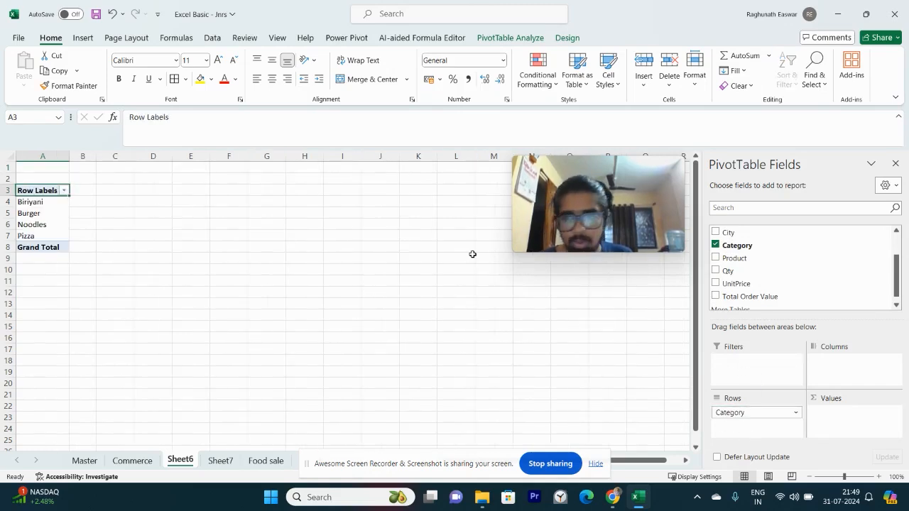
drag(738, 259, 846, 431)
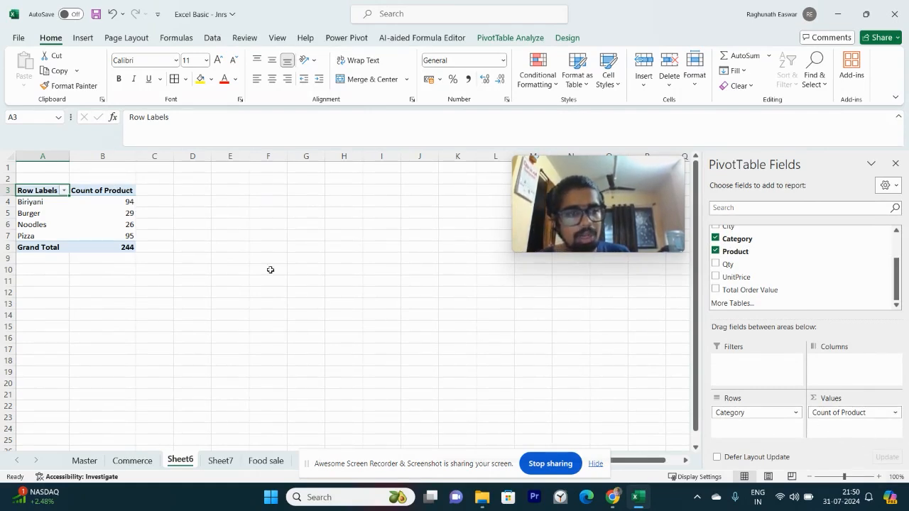
Review the product counts next to the Biriyani, Burger and Noodles categories
click(98, 217)
key(Up)
key(Up)
key(Left)
key(Down)
key(Right)
key(Right)
key(Left)
key(Left)
key(Right)
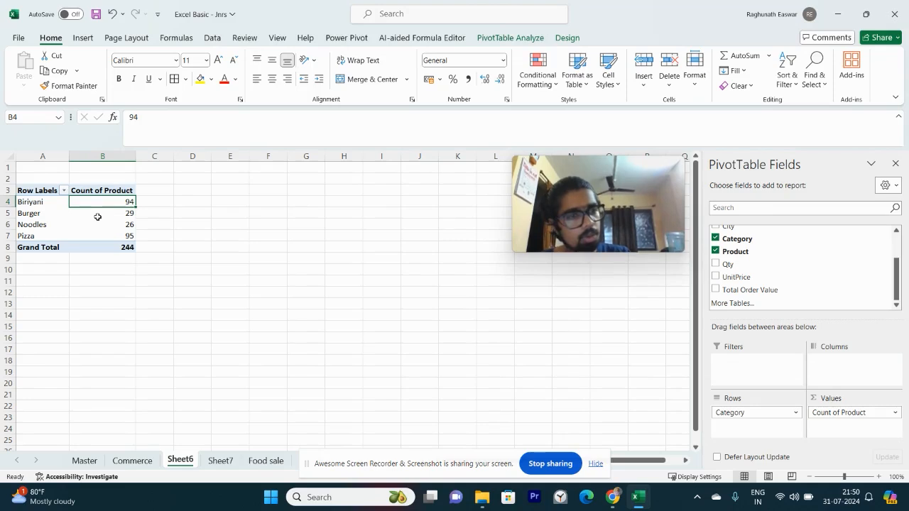
click(98, 217)
key(Up)
key(Down)
key(Down)
key(Up)
key(Up)
key(shift+Down)
key(shift+Down)
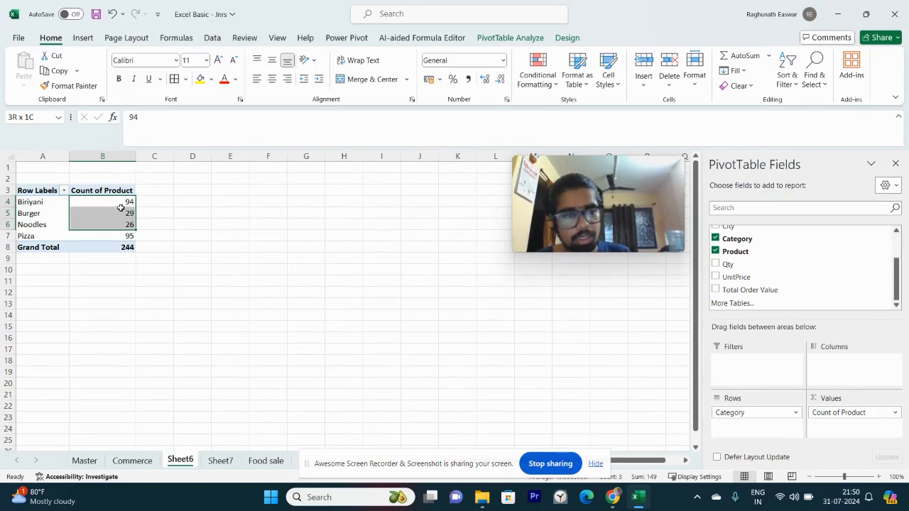
Select the four category counts, B4 to B7, to check their sum against the grand total
click(121, 205)
key(Left)
key(Right)
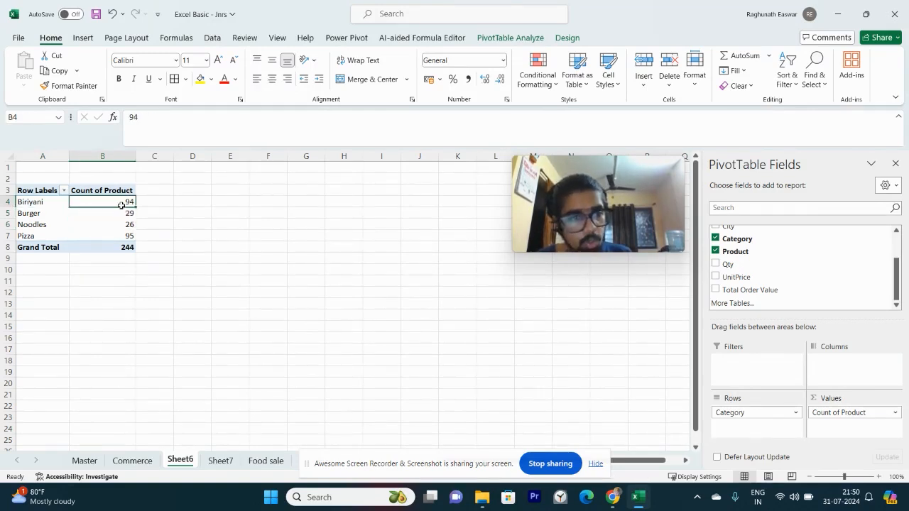
key(shift+Down)
key(shift+Down)
key(shift+Down)
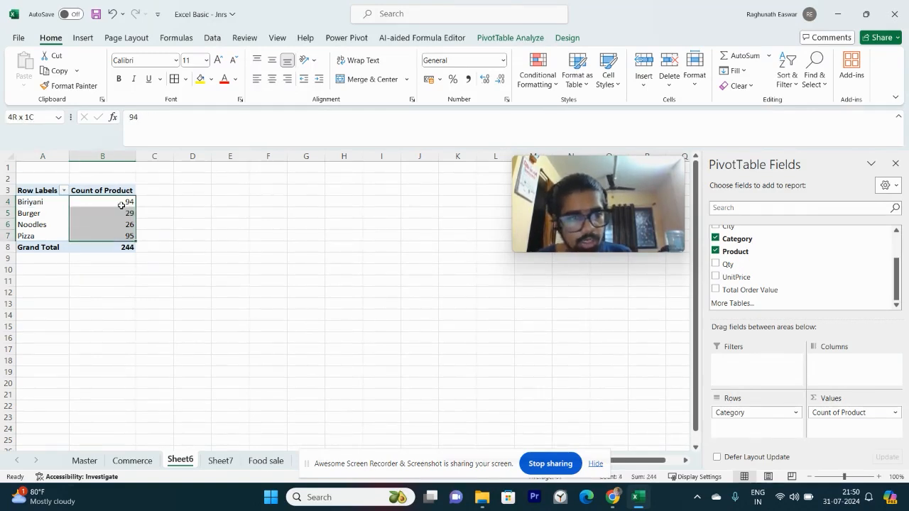
Replace the Product field in the PivotTable's values with the sum of Total Order Value
click(888, 413)
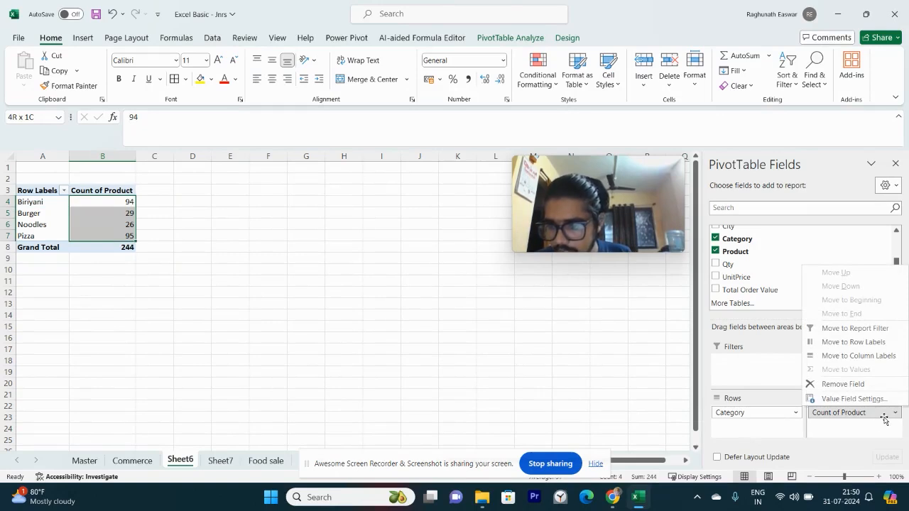
click(885, 417)
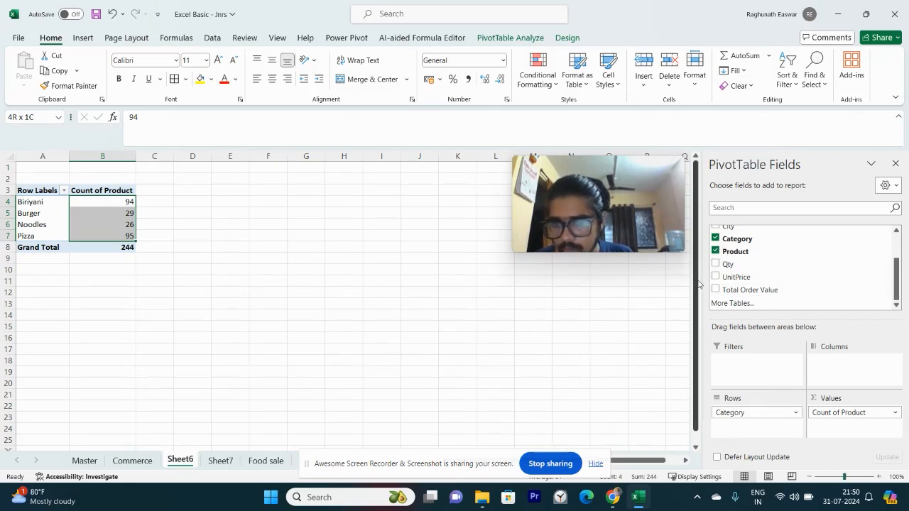
click(715, 251)
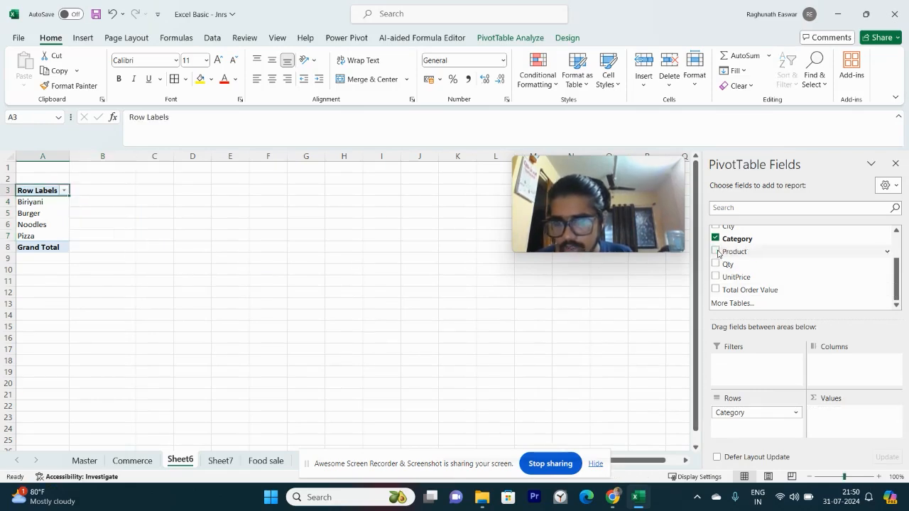
click(762, 205)
drag(715, 289, 859, 424)
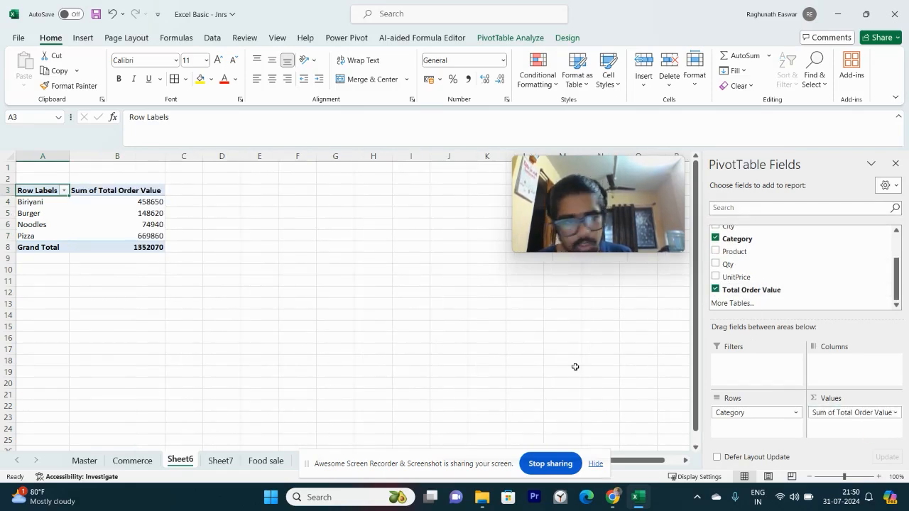
Format the order values from B4 to B8, including the grand total, in the rupee accounting number format
click(153, 220)
key(ctrl+Up)
key(Down)
key(ctrl+shift+Down)
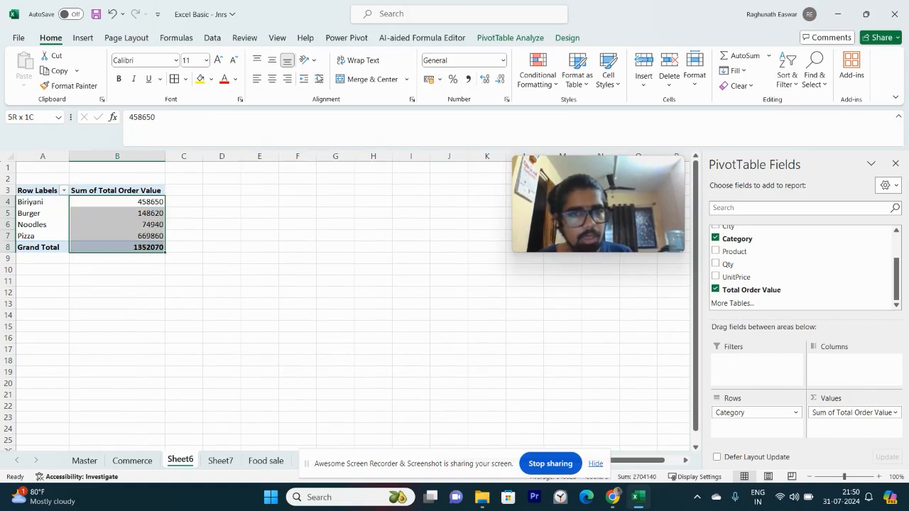
click(429, 80)
key(ctrl+Down)
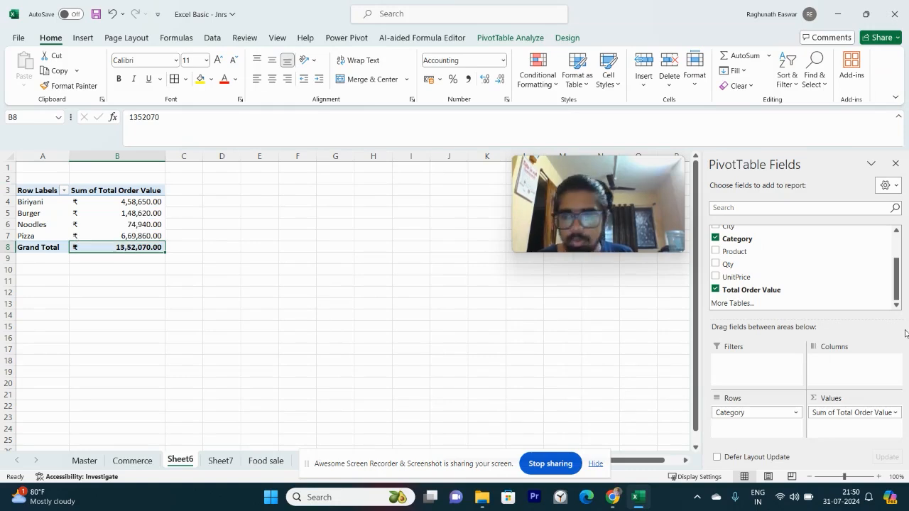
Add the Region field to the PivotTable's columns to split each category's order value by region
scroll(898, 267, up, 3)
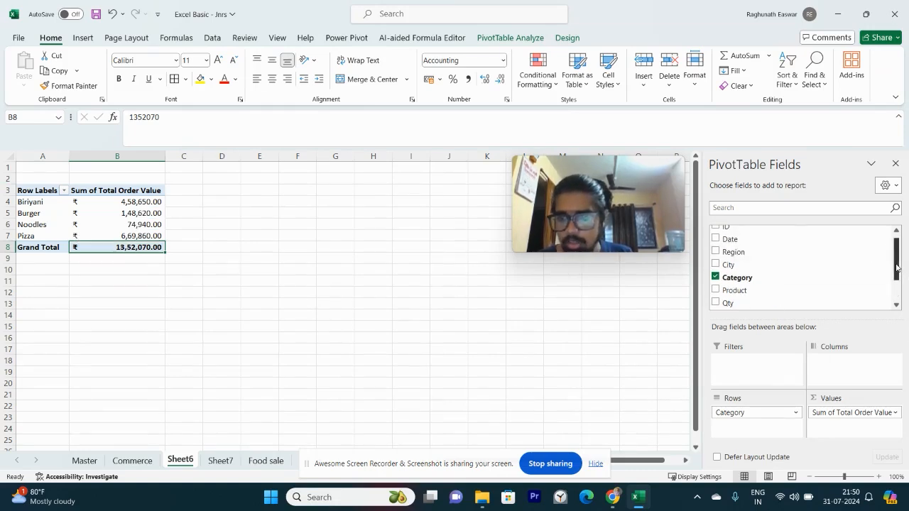
scroll(898, 268, up, 1)
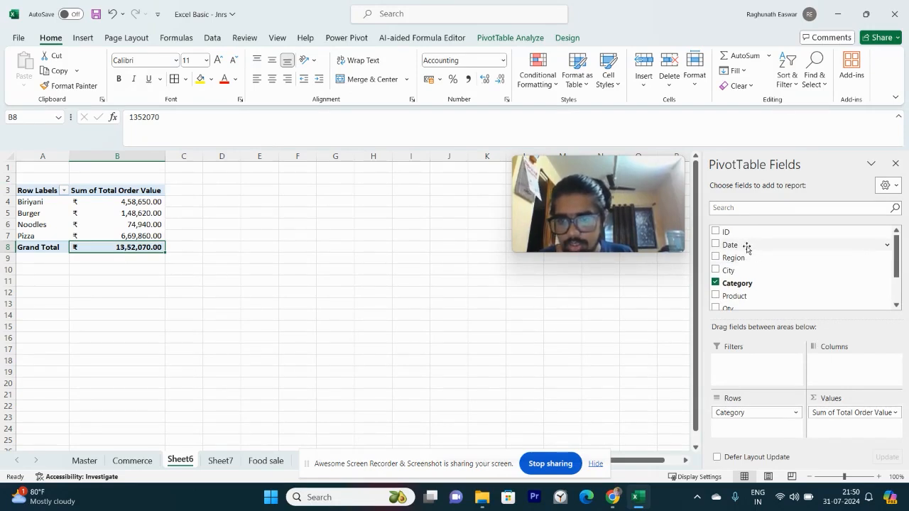
scroll(790, 295, down, 4)
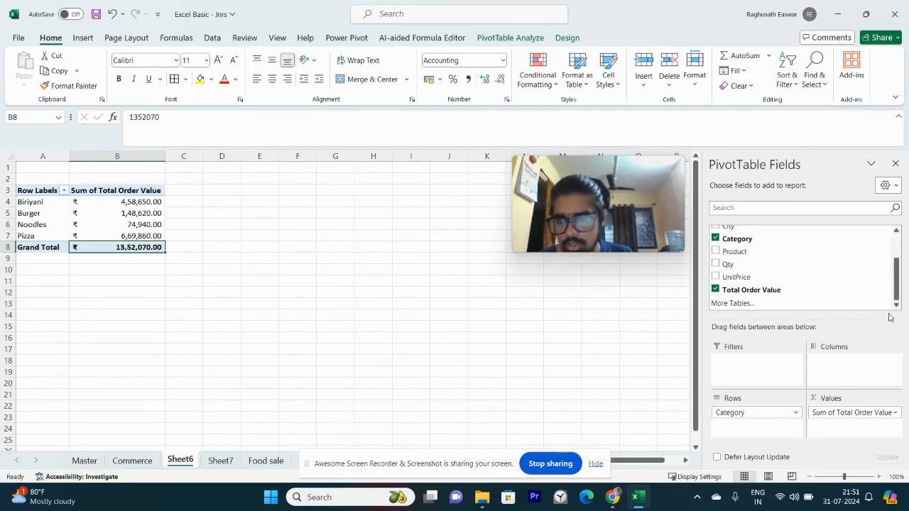
drag(897, 295, 896, 278)
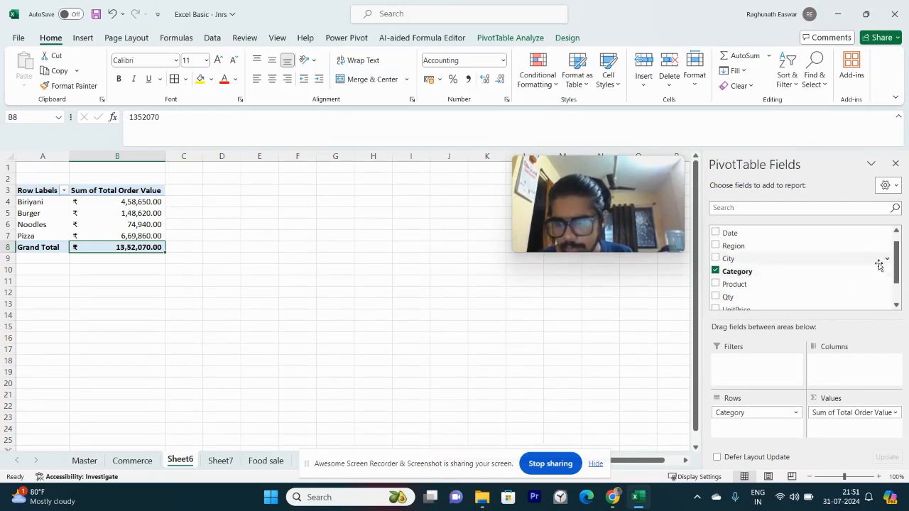
mouse_move(895, 263)
mouse_down()
mouse_move(894, 277)
mouse_move(898, 257)
mouse_up()
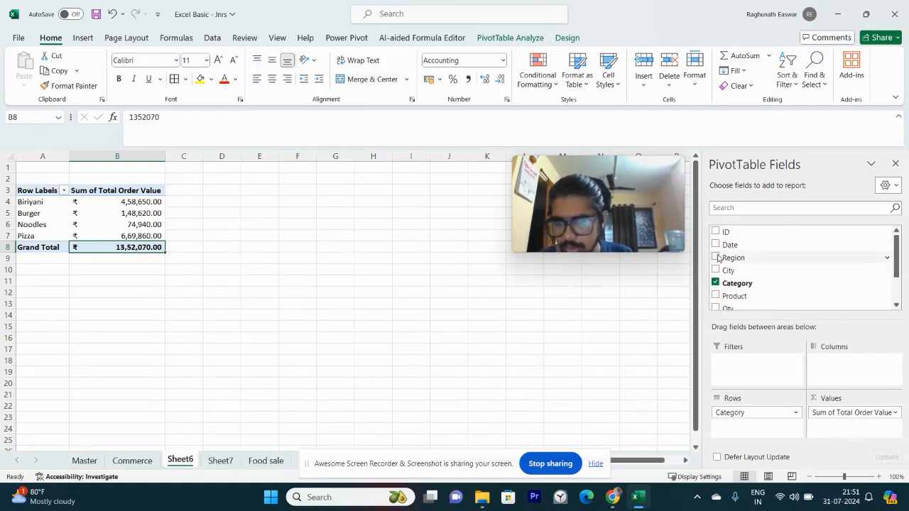
drag(717, 258, 852, 363)
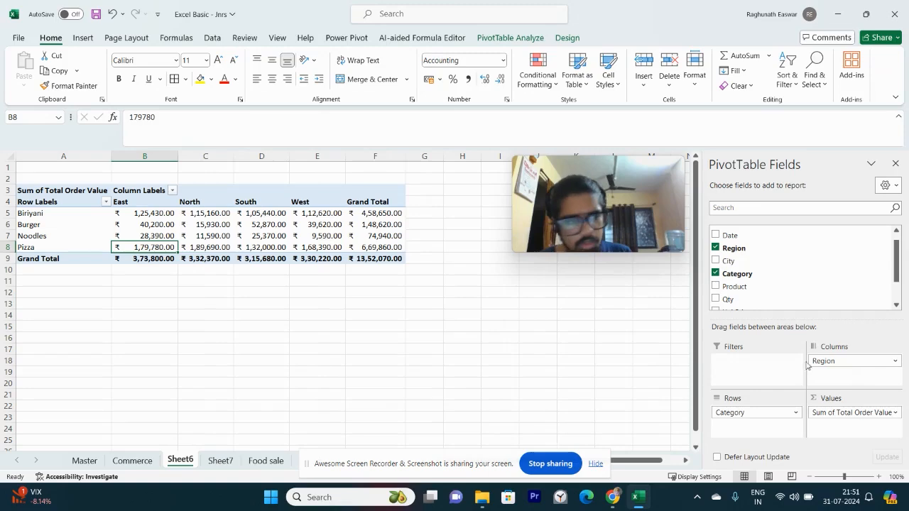
Review the region totals in the grand total row and the category labels beside them
click(313, 259)
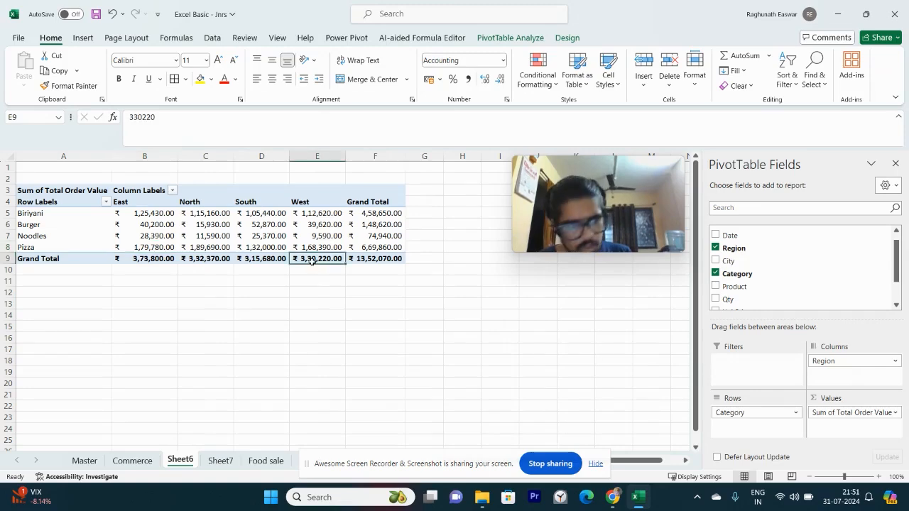
key(ctrl+Left)
key(ctrl+Up)
key(ctrl+Up)
key(ctrl+Down)
key(ctrl+Down)
key(ctrl+Down)
key(ctrl+Up)
key(ctrl+Up)
key(ctrl+Up)
Select the PivotTable from its A3 header down to the grand total row and across the regions to examine its extent
key(ctrl+Down)
key(ctrl+shift+Down)
key(shift+Right)
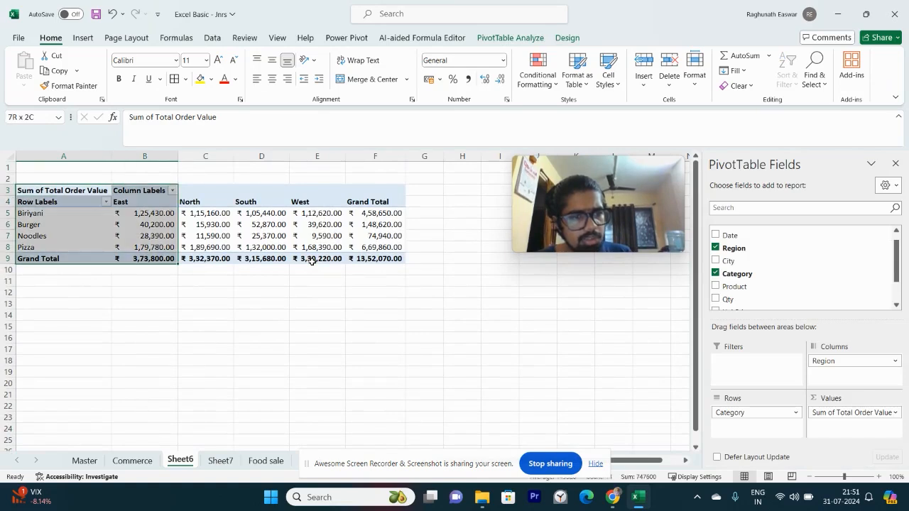
key(ctrl+shift+Right)
key(ctrl+Left)
key(ctrl+shift+Down)
key(ctrl+shift+Right)
key(ctrl+shift+Right)
key(ctrl+Left)
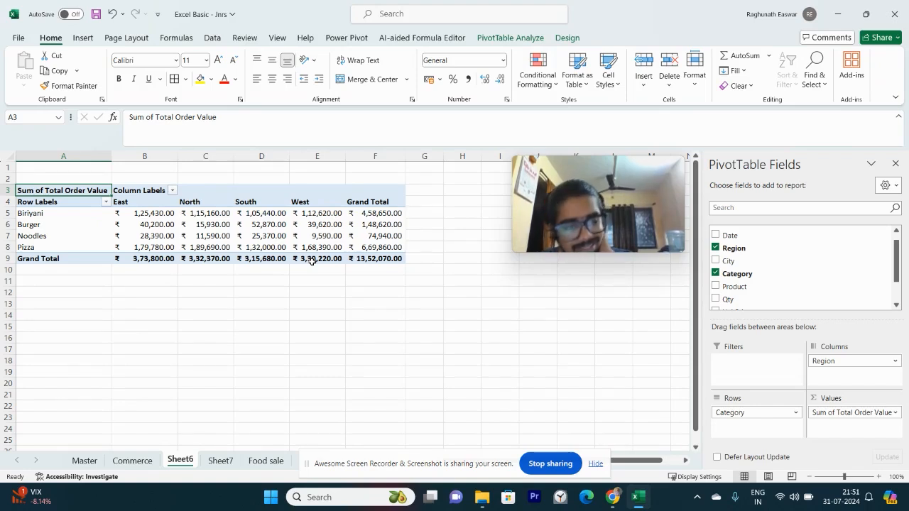
Examine the four category row labels and the South region's Noodles value
click(87, 207)
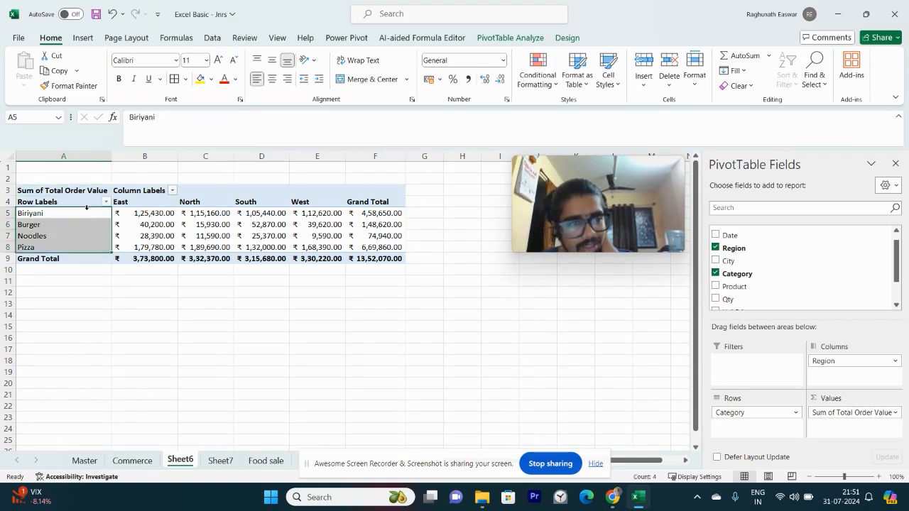
click(279, 237)
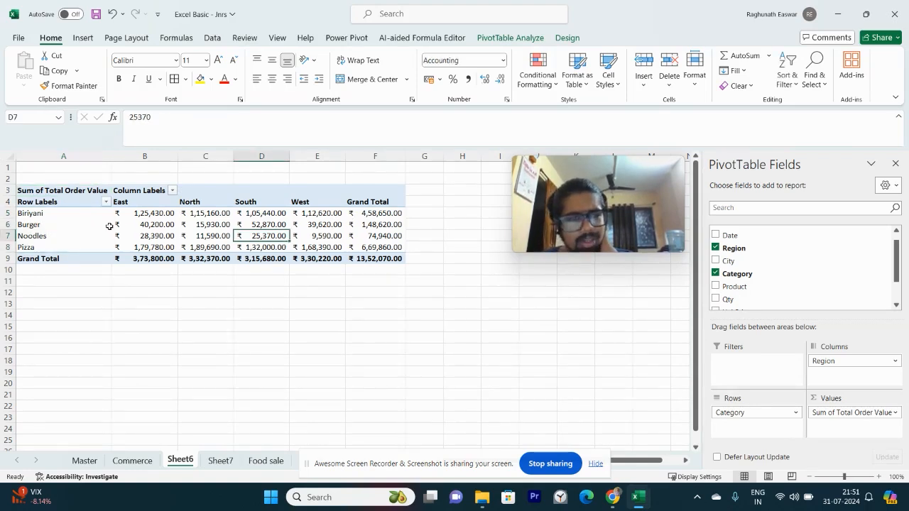
click(73, 225)
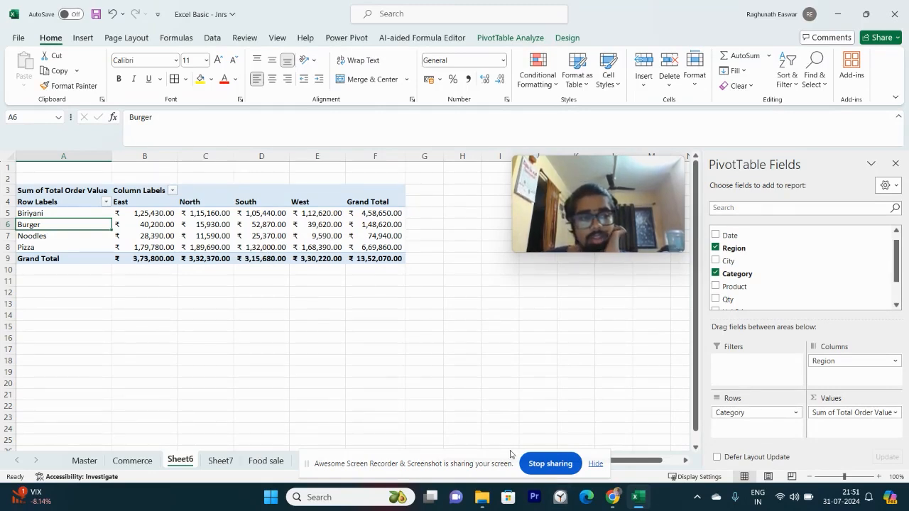
Look over the order records on the Food sale sheet that feed the PivotTables
mouse_move(567, 244)
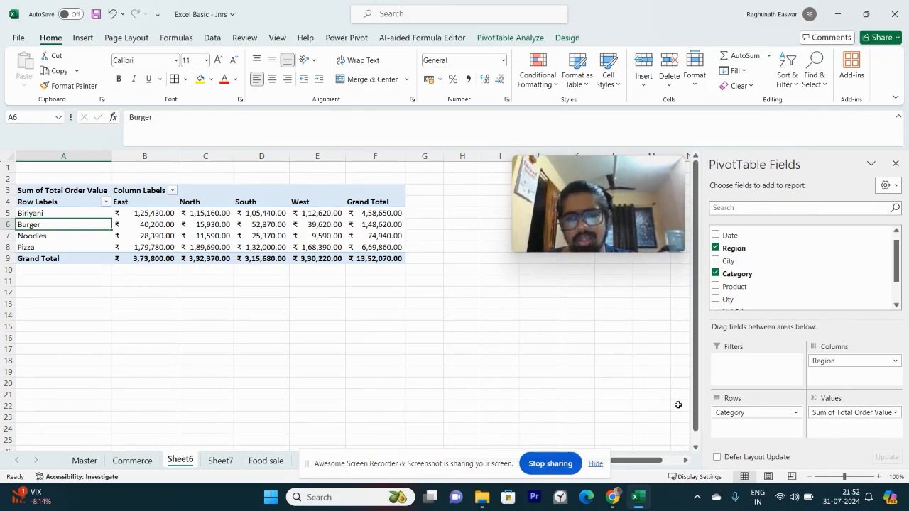
click(220, 461)
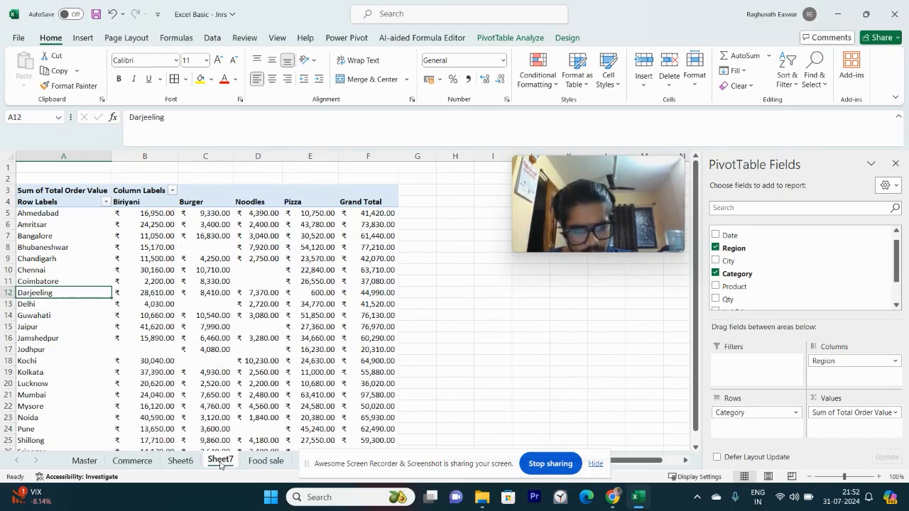
click(265, 461)
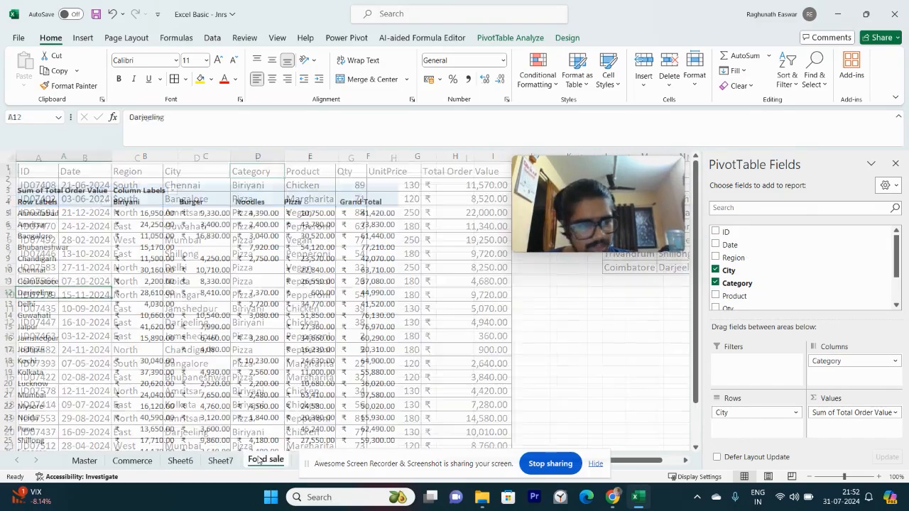
scroll(179, 323, up, 3)
scroll(179, 323, down, 5)
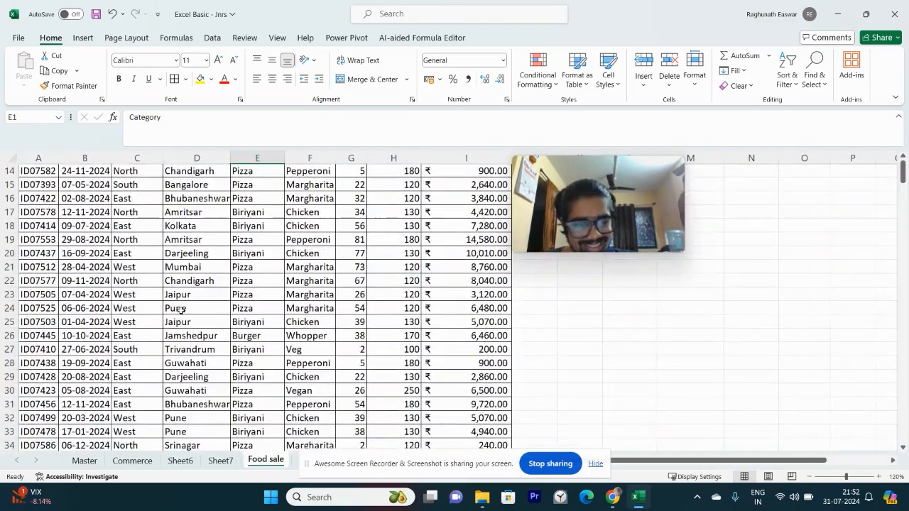
scroll(181, 310, up, 8)
key(alt+Tab)
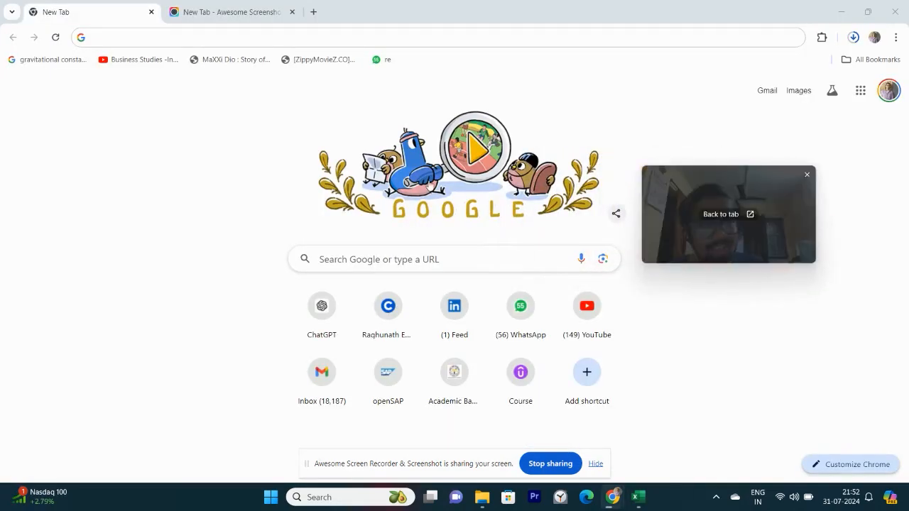
key(alt+Tab)
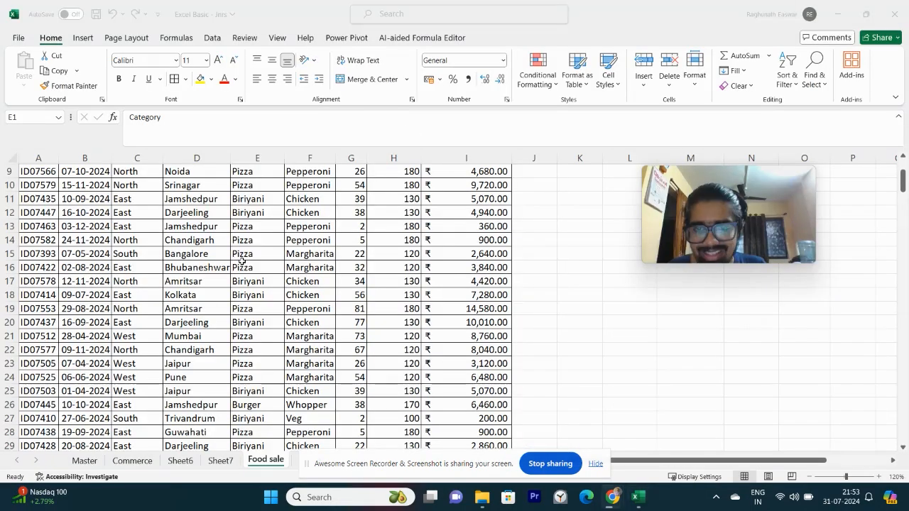
click(350, 392)
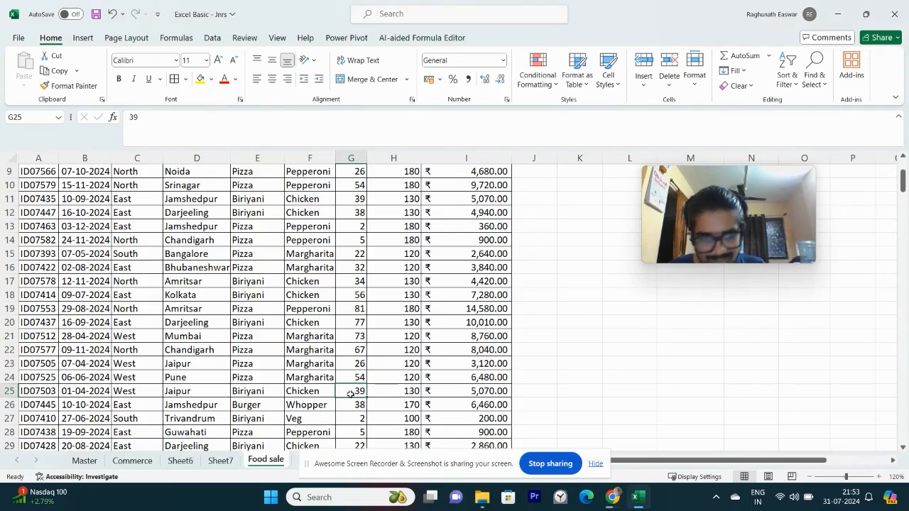
key(ctrl+Up)
Review the city rows of the PivotTable on Sheet7, from its header down to the grand total
click(219, 462)
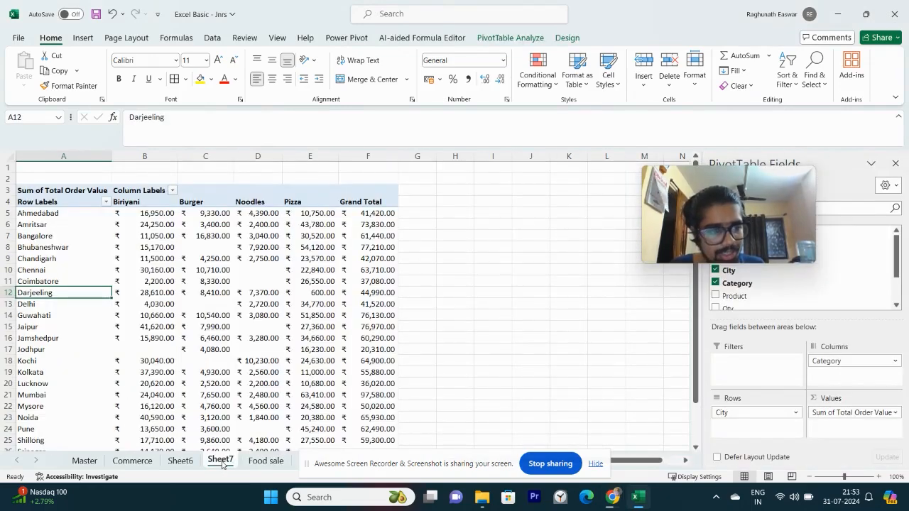
key(ctrl+Up)
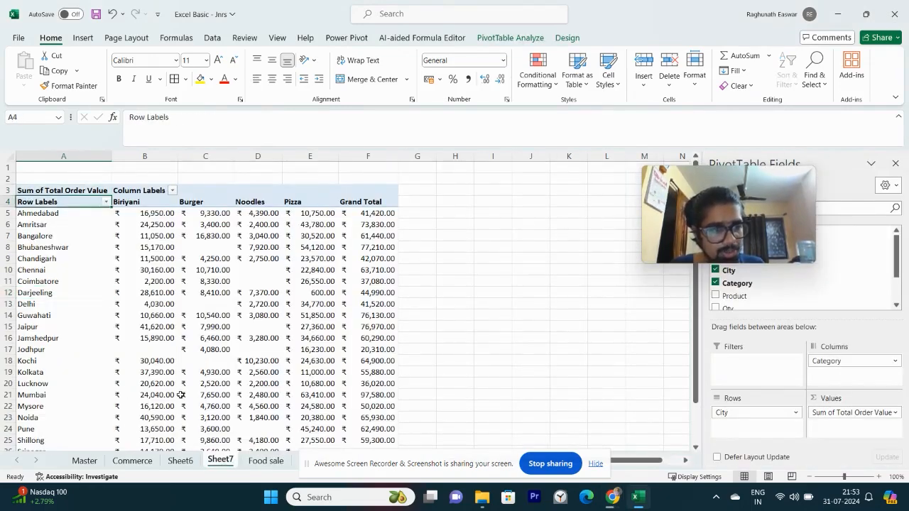
key(ctrl+Down)
key(ctrl+Up)
key(Down)
key(Down)
key(Down)
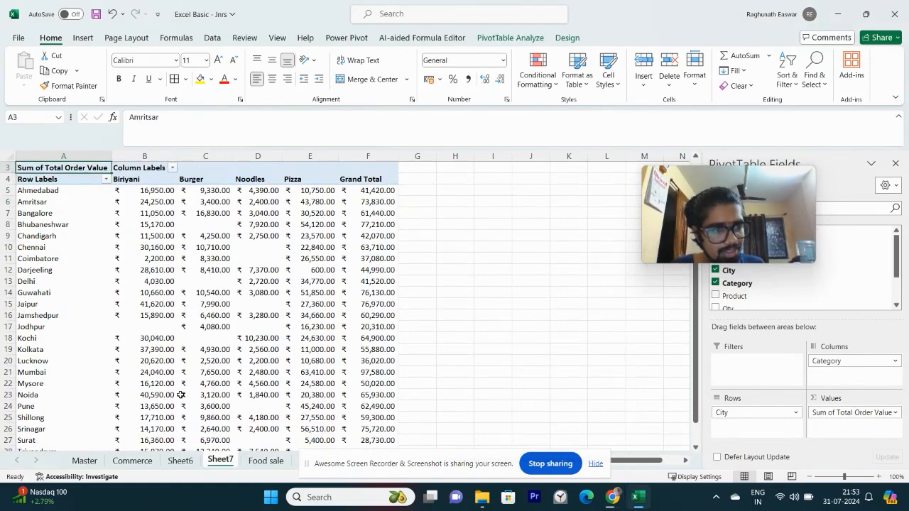
key(ctrl+Down)
key(ctrl+Up)
key(ctrl+Down)
key(Right)
Turn on filters for the header row of the order data on the Food sale sheet
click(265, 460)
click(143, 285)
key(ctrl+t)
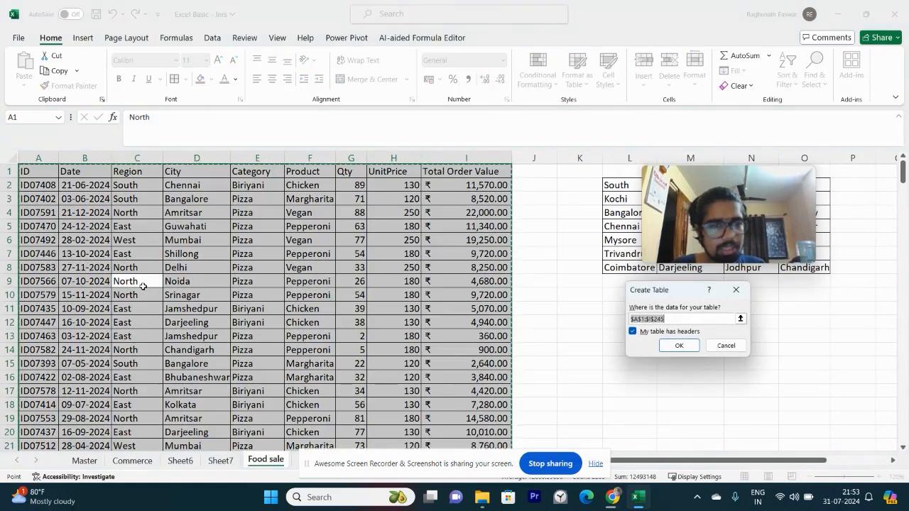
key(Escape)
key(ctrl+shift+l)
key(ctrl+Up)
key(Right)
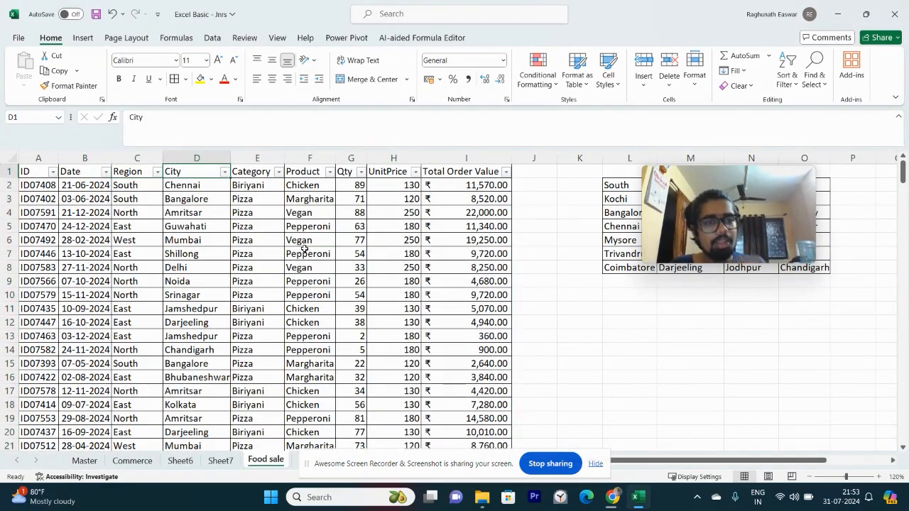
Filter the City column to show only the Kochi orders
click(210, 201)
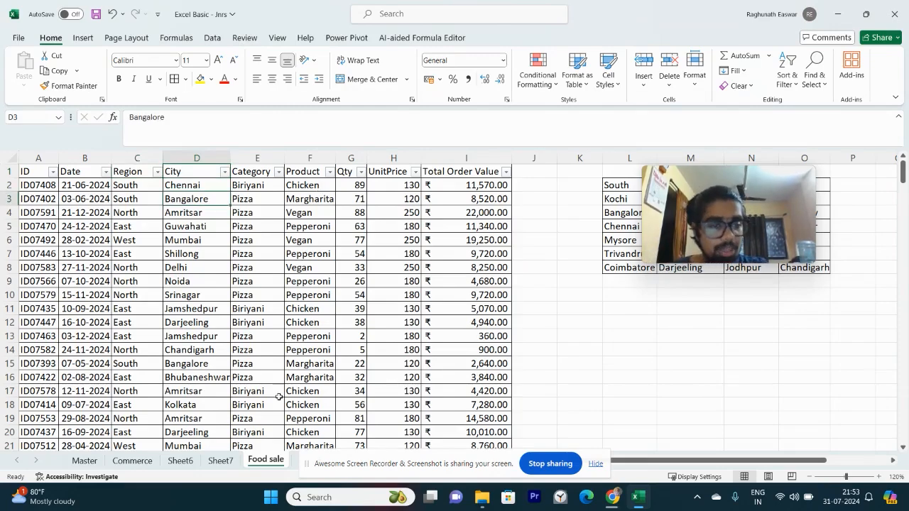
scroll(270, 370, down, 4)
scroll(270, 370, up, 4)
click(223, 264)
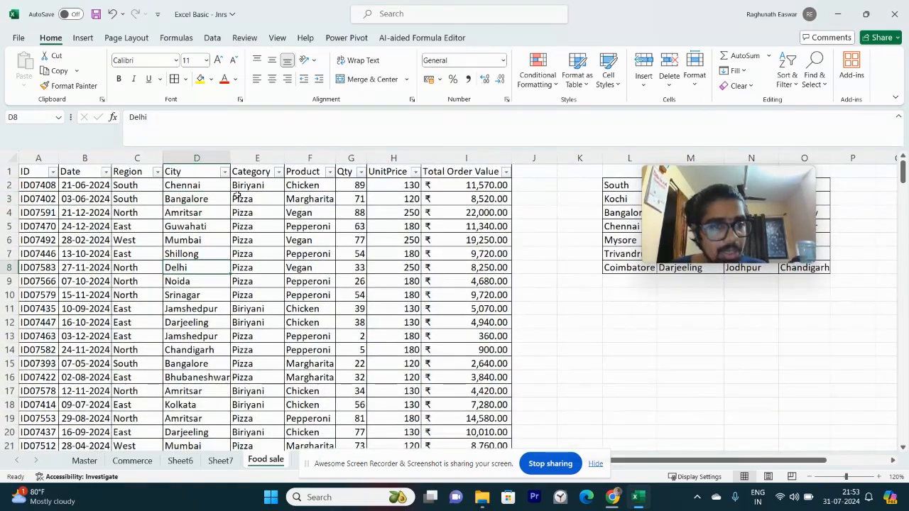
click(224, 172)
click(129, 326)
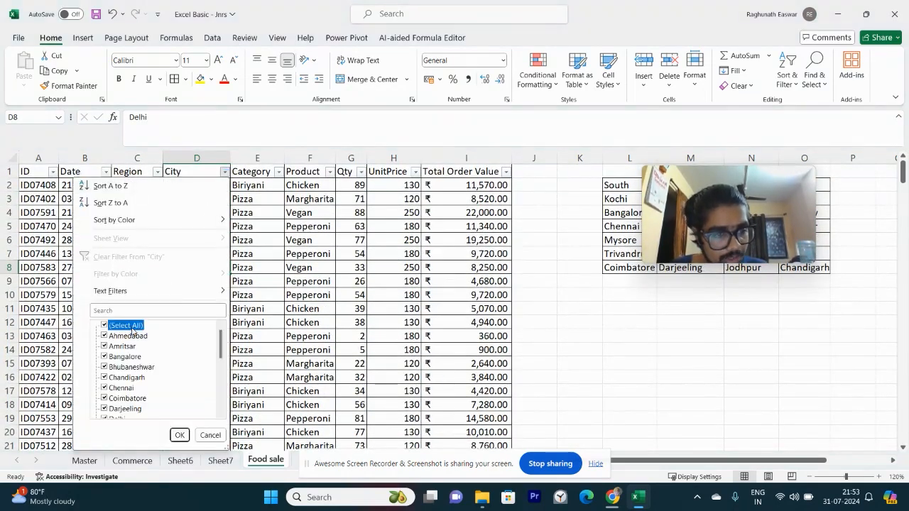
drag(220, 350, 221, 376)
click(119, 389)
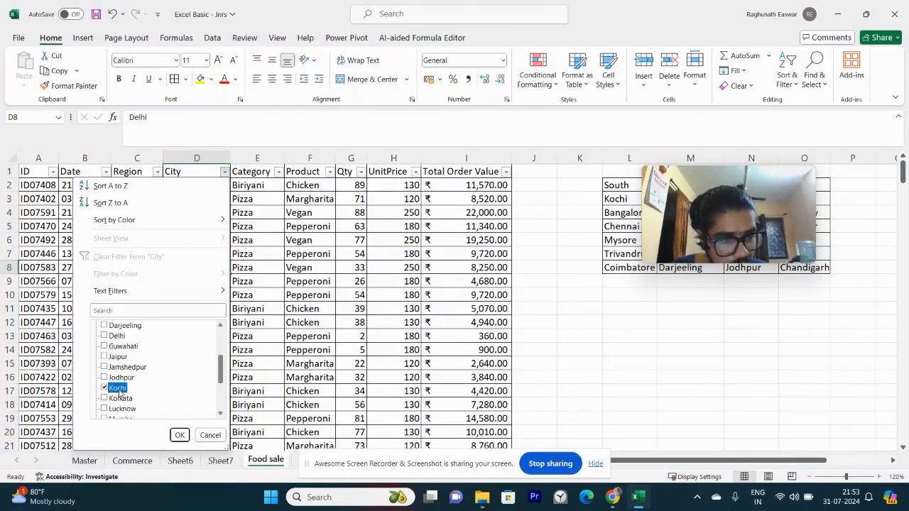
click(178, 435)
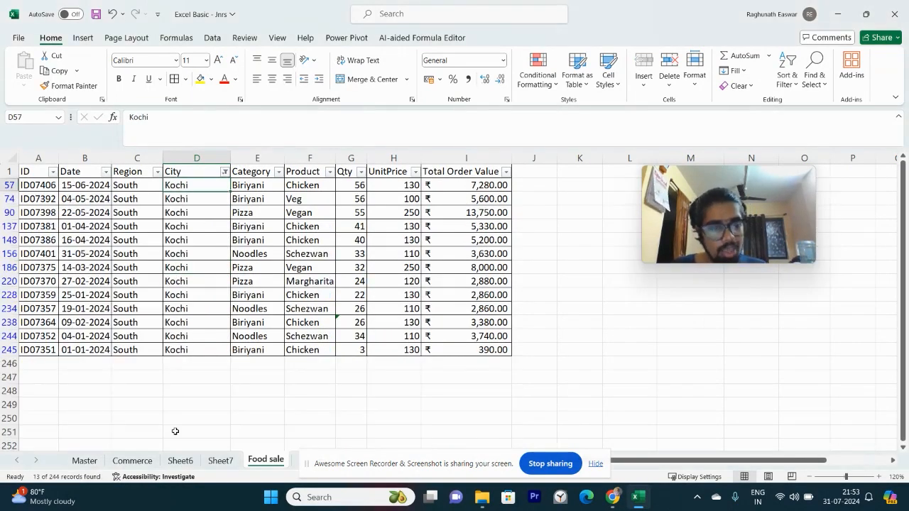
Replace the city name with Ernakulam in all the filtered Kochi rows
text(Erna)
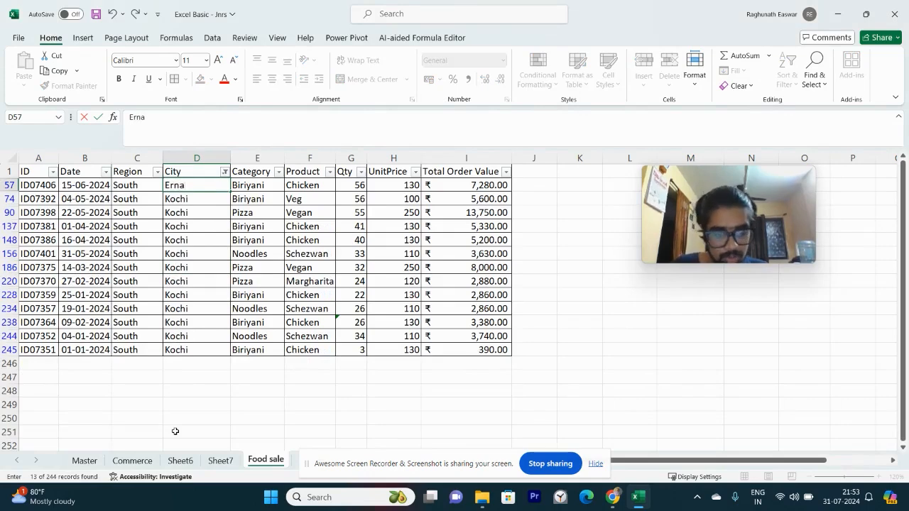
text(kulam)
key(Return)
key(Up)
key(ctrl+c)
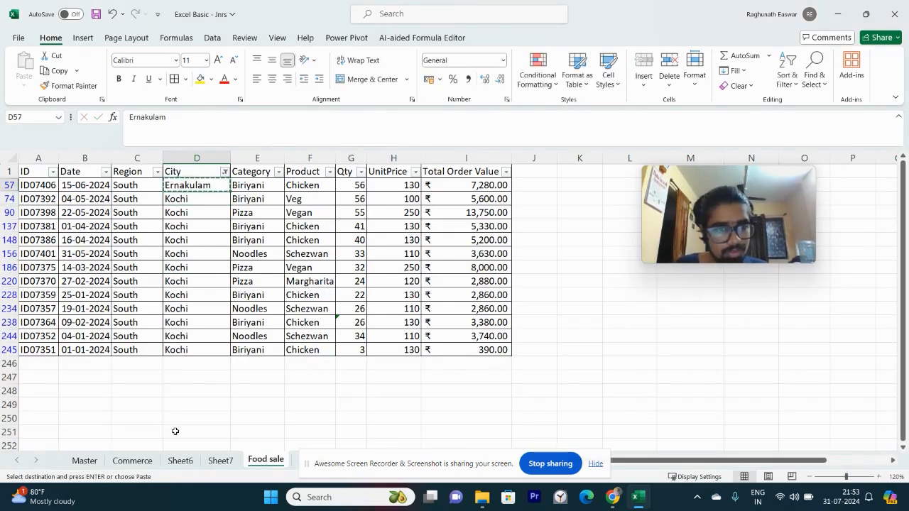
key(ctrl+shift+Down)
key(ctrl+v)
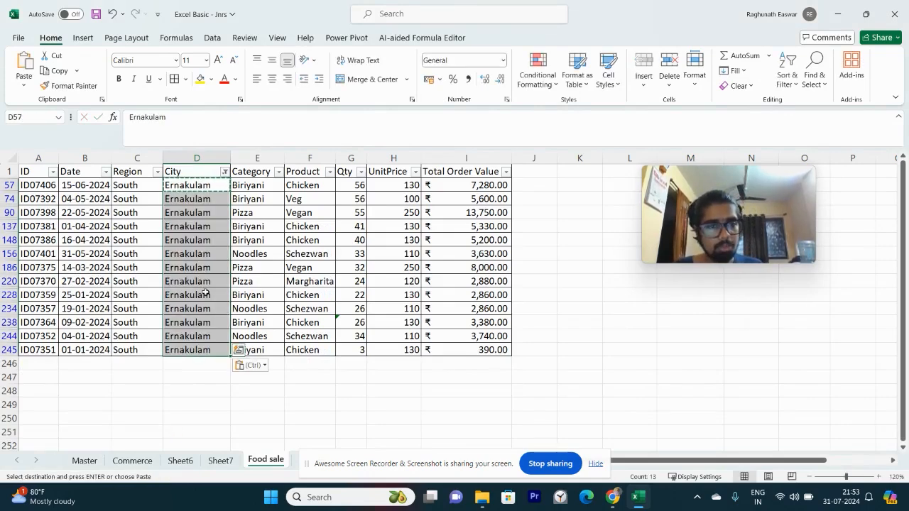
Remove the City filter by selecting all cities again and return to the start of the data
click(206, 293)
click(225, 172)
click(128, 326)
click(180, 434)
key(ctrl+Home)
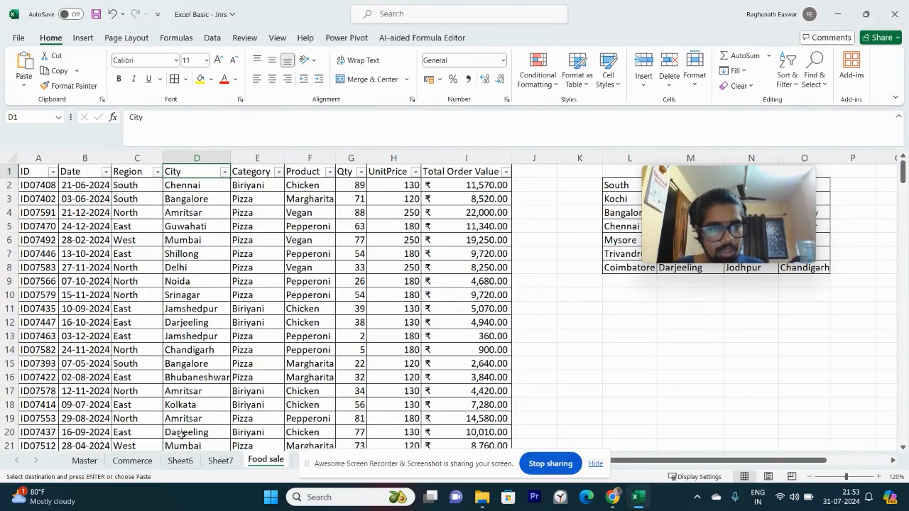
Search the Food sale sheet for ernakulam
key(ctrl+f)
text(ernakulam)
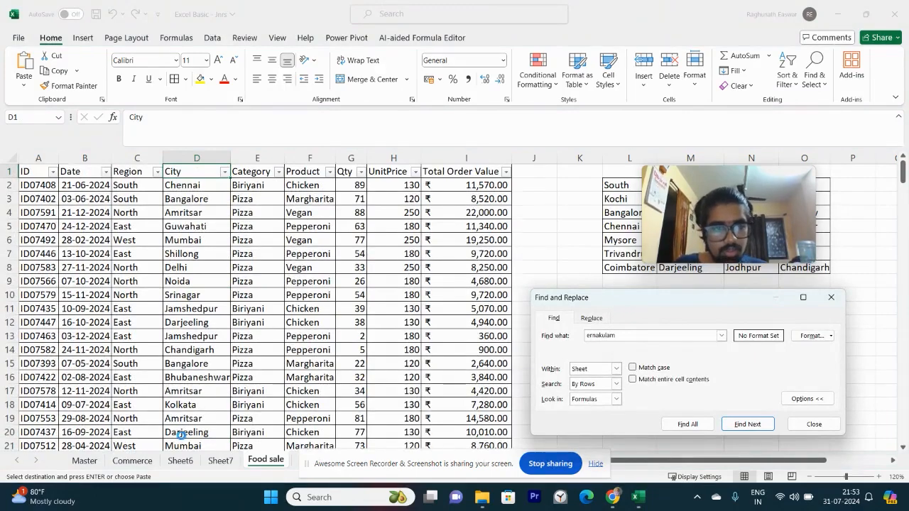
key(Return)
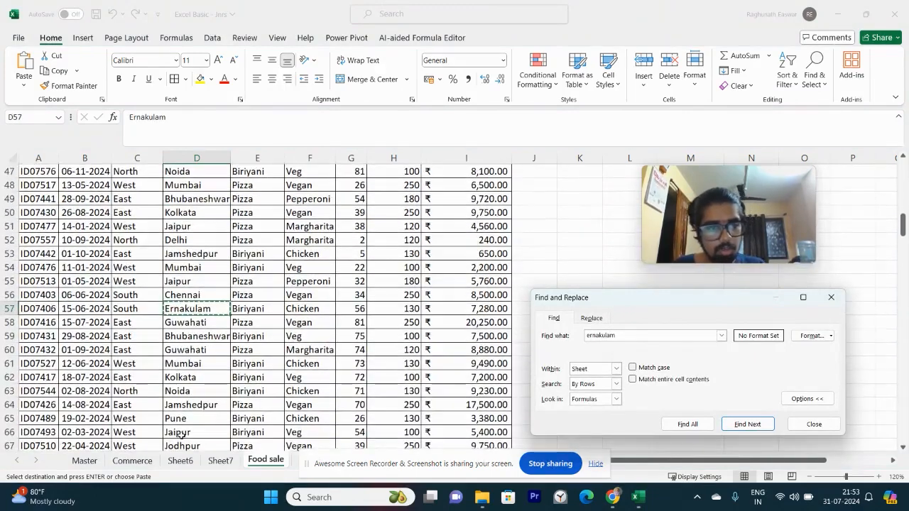
key(Escape)
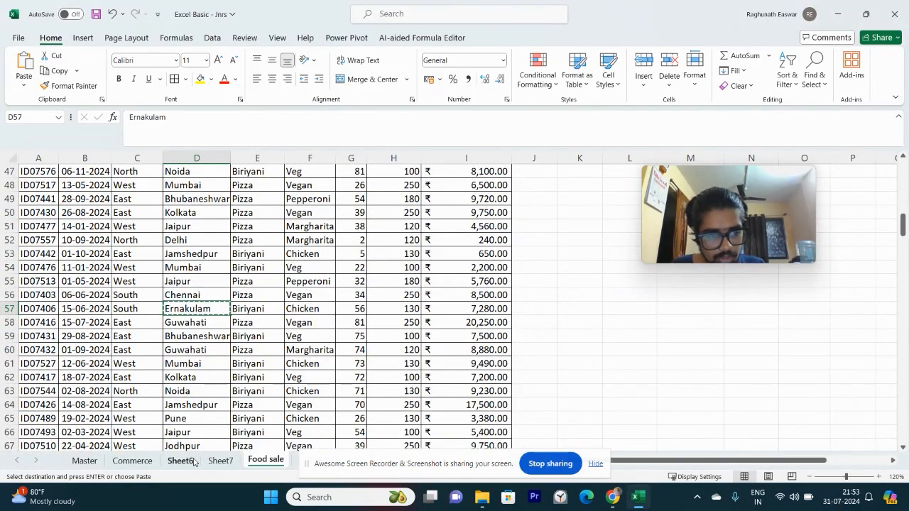
Check the Kochi row in the Sheet7 PivotTable and refresh the workbook's data to bring in the changed city name
click(220, 460)
key(Up)
key(Up)
key(Up)
key(Up)
key(Down)
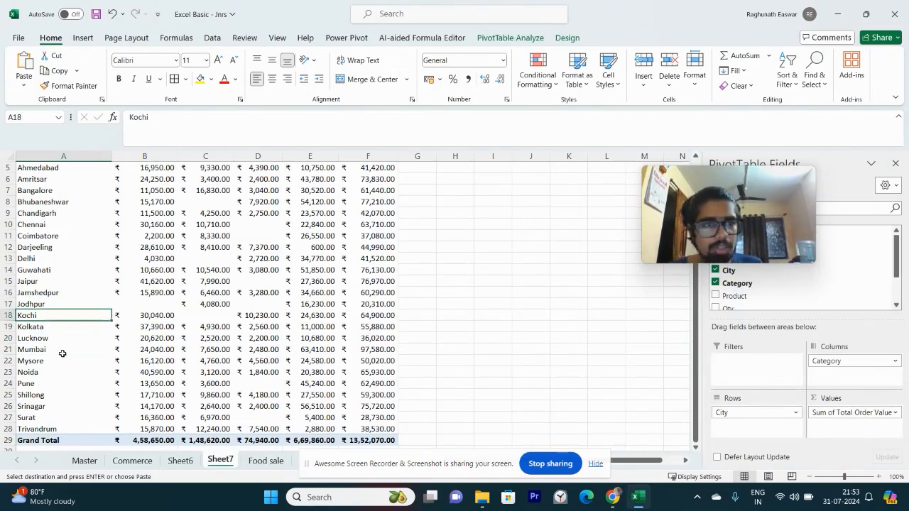
click(210, 267)
key(ctrl+a)
click(209, 38)
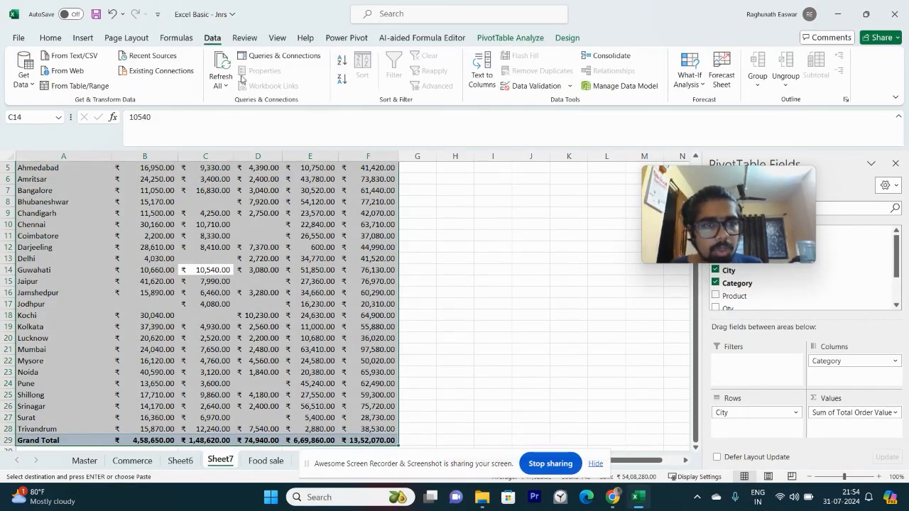
click(221, 84)
click(230, 103)
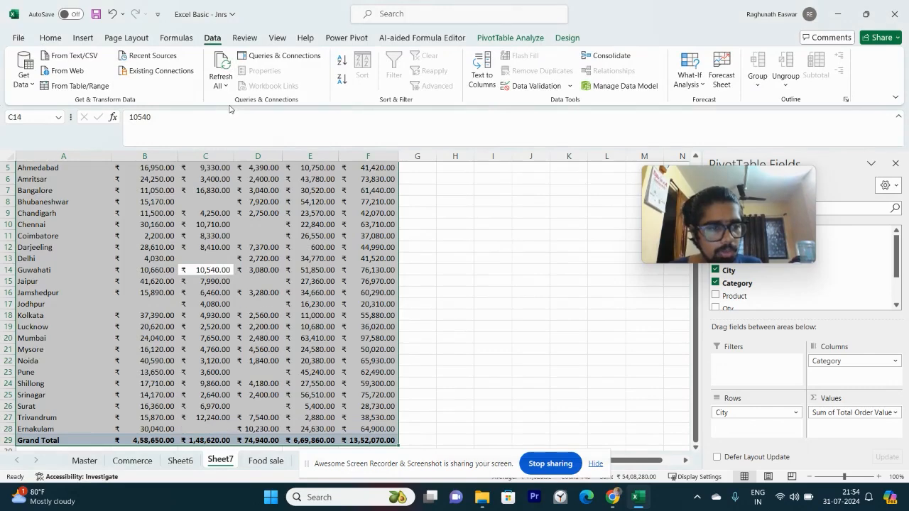
Examine the Ernakulam row above the grand total and its values across the categories
click(86, 284)
key(ctrl+Down)
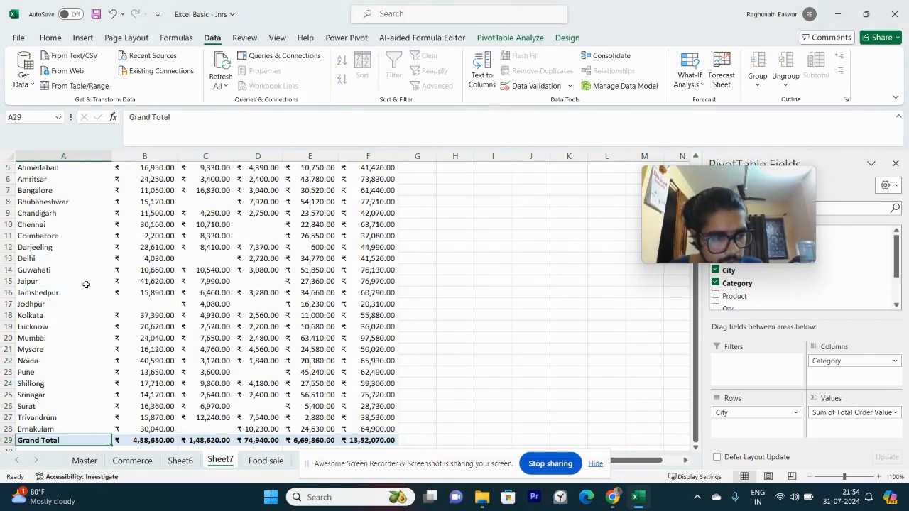
key(Up)
key(Right)
key(Left)
key(Right)
key(Right)
key(Right)
key(Right)
Review the refreshed PivotTable's category columns between the header row and the grand total row
key(ctrl+Up)
key(Left)
key(Left)
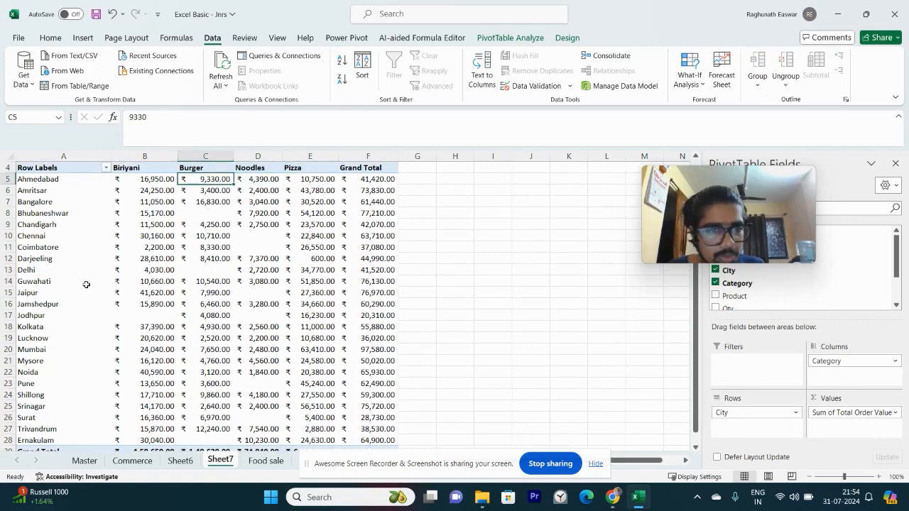
key(Left)
key(Left)
key(Down)
key(ctrl+Down)
key(Right)
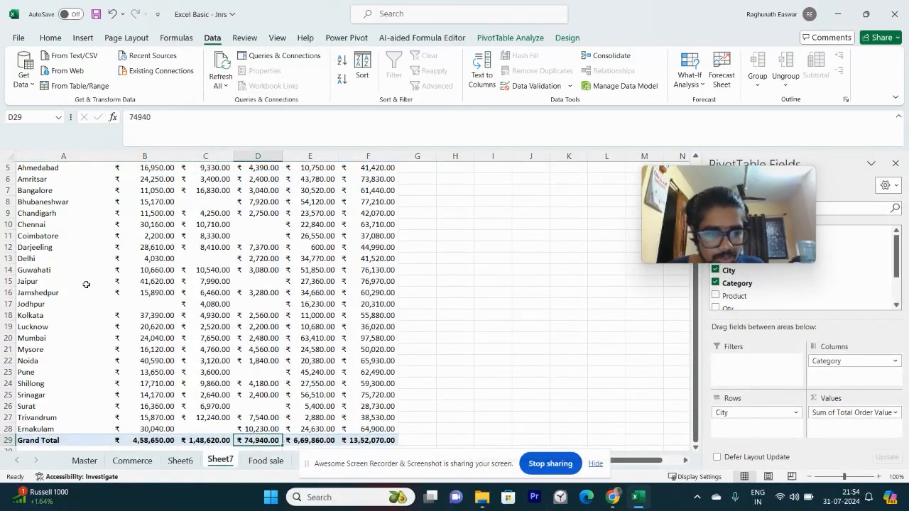
key(ctrl+Up)
key(ctrl+Left)
key(ctrl+Up)
key(Down)
key(Right)
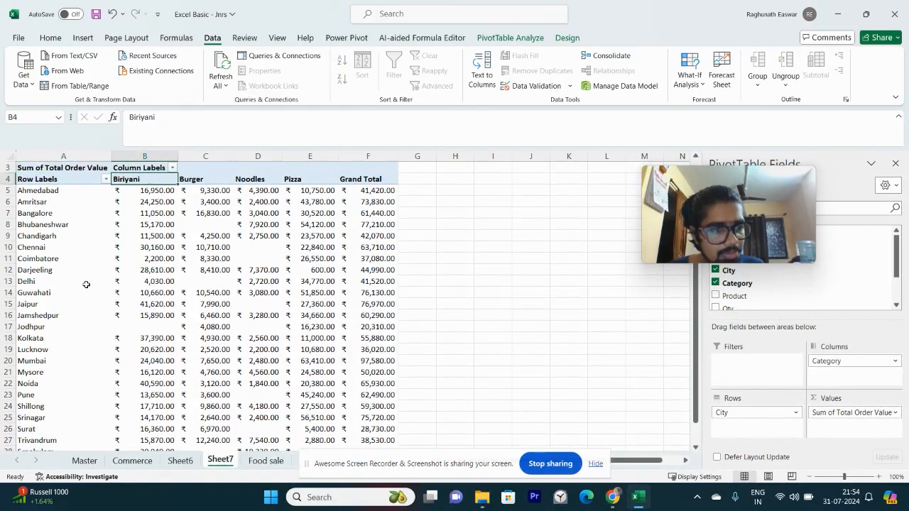